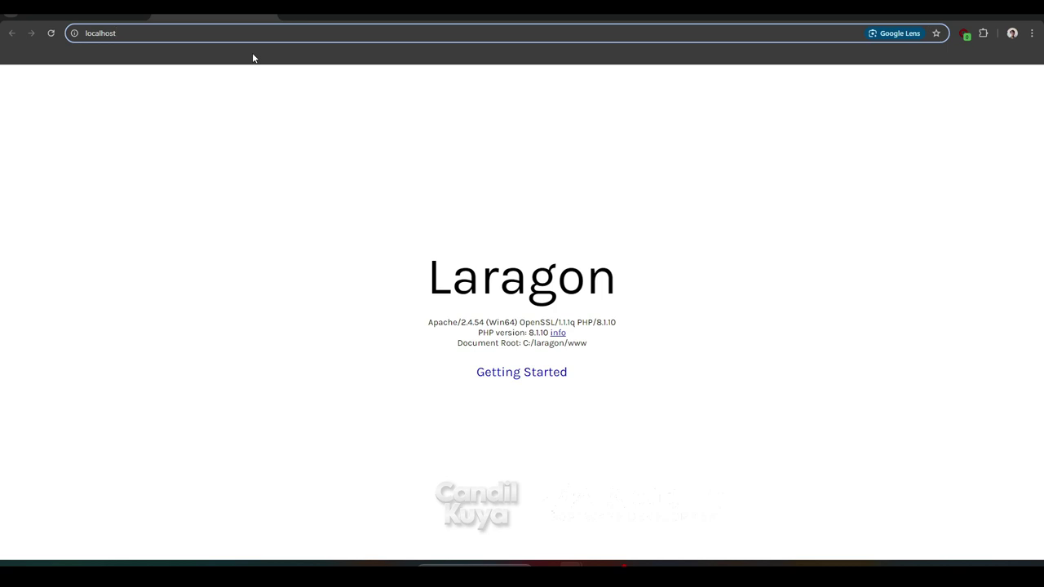
# Open the stock application's login page at localhost/stock.
pyautogui.write('/sto')
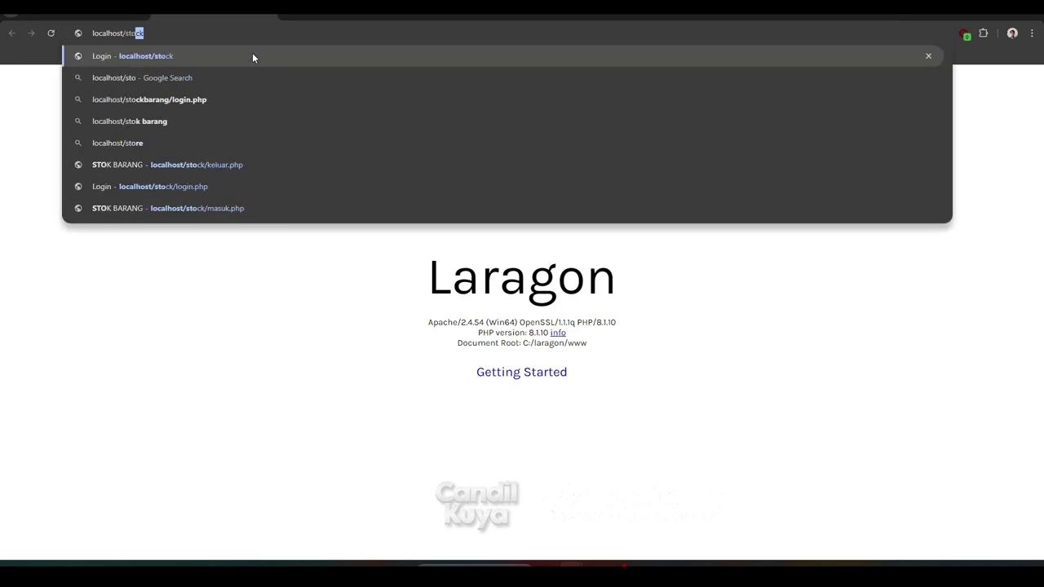
pyautogui.write('ck')
pyautogui.press('Return')
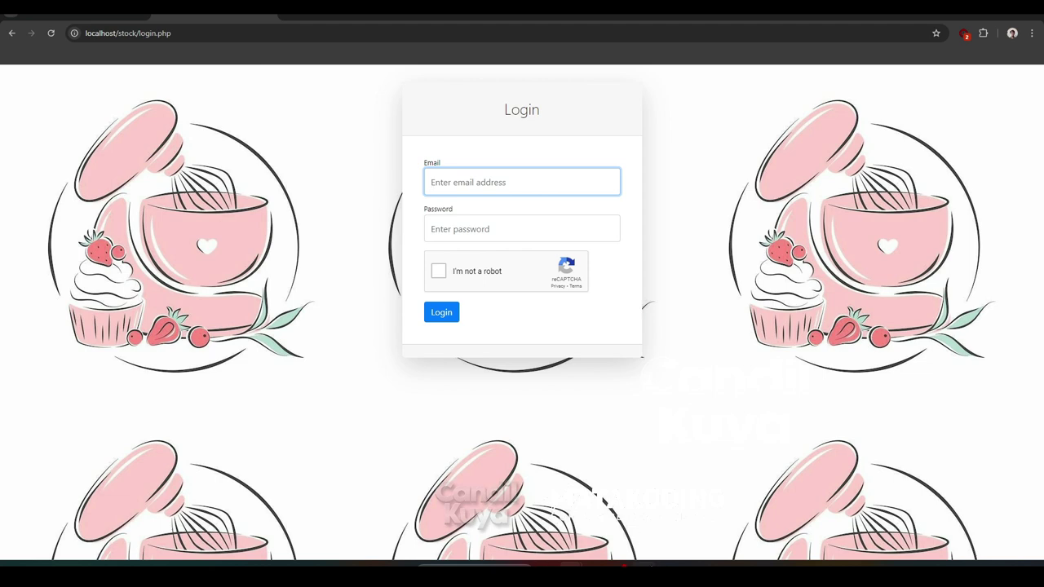
# Switch to phpMyAdmin and open the login table of the stokbarang database.
pyautogui.click(527, 384)
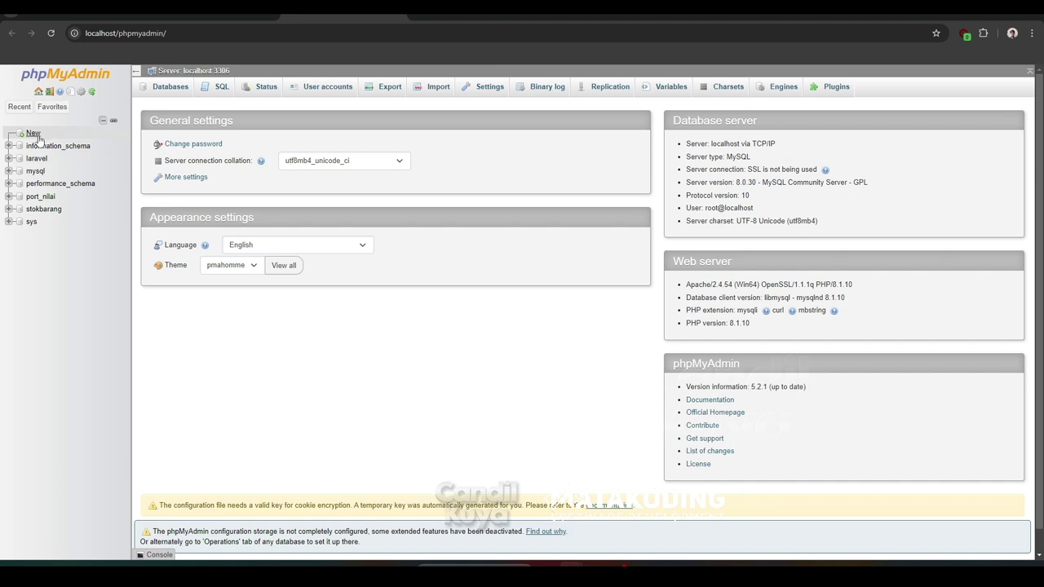
pyautogui.click(37, 135)
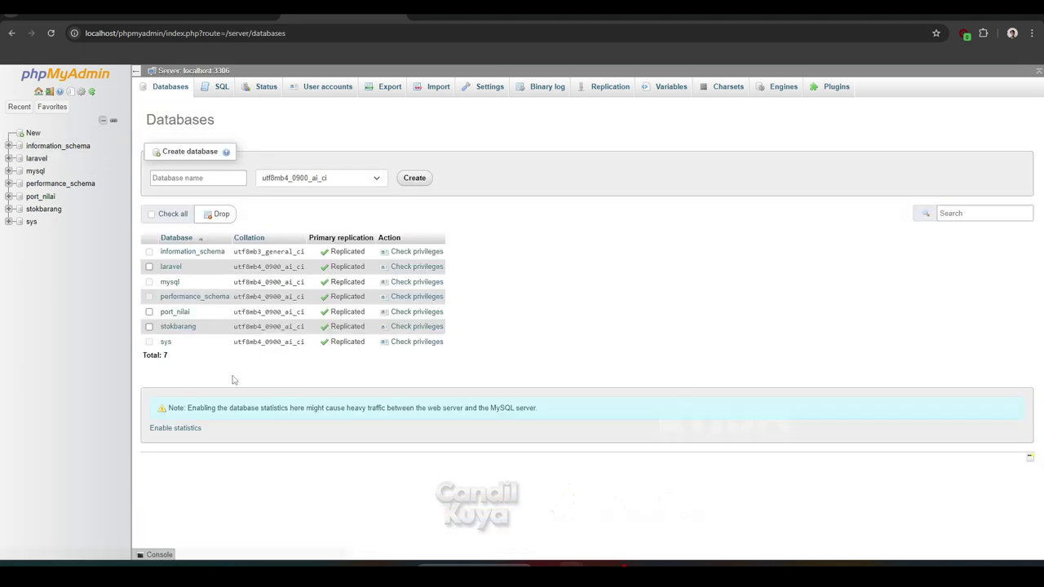
pyautogui.click(172, 327)
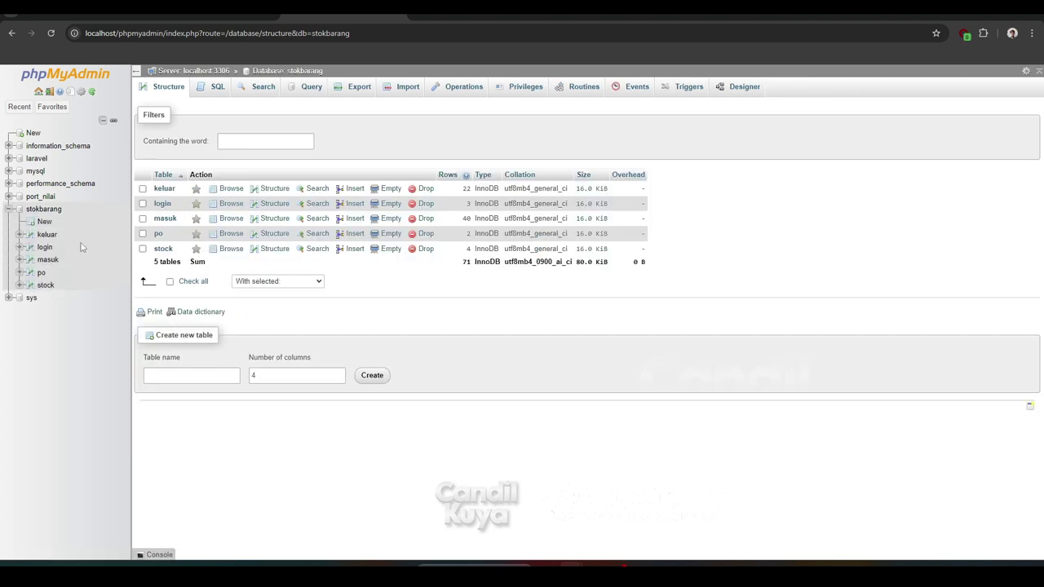
pyautogui.click(44, 248)
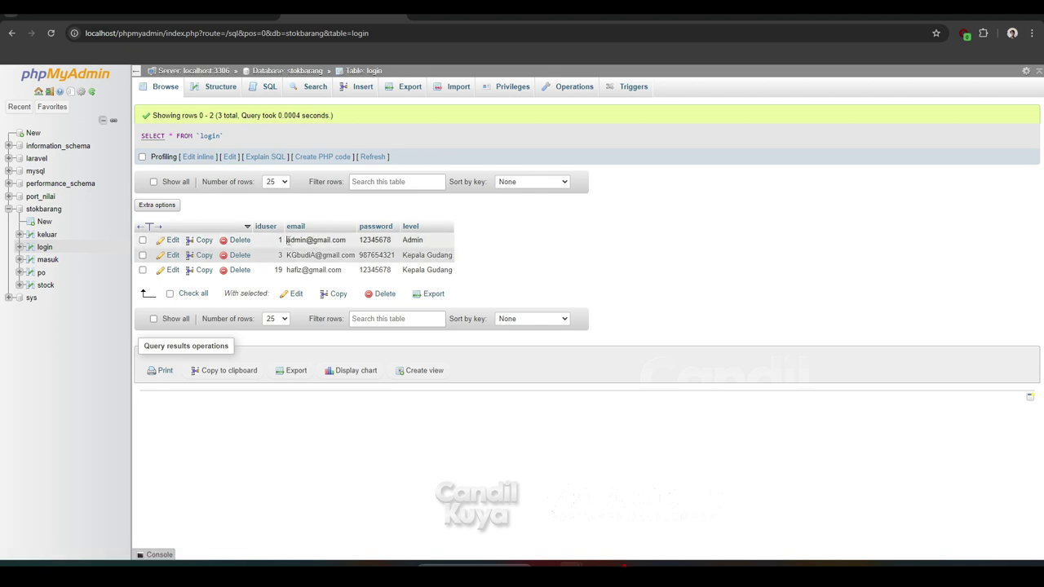
# Copy the Admin account's e-mail from the login table into the Email field of the stock application's login form.
pyautogui.moveTo(287, 240); pyautogui.dragTo(353, 249)
pyautogui.rightClick(327, 238)
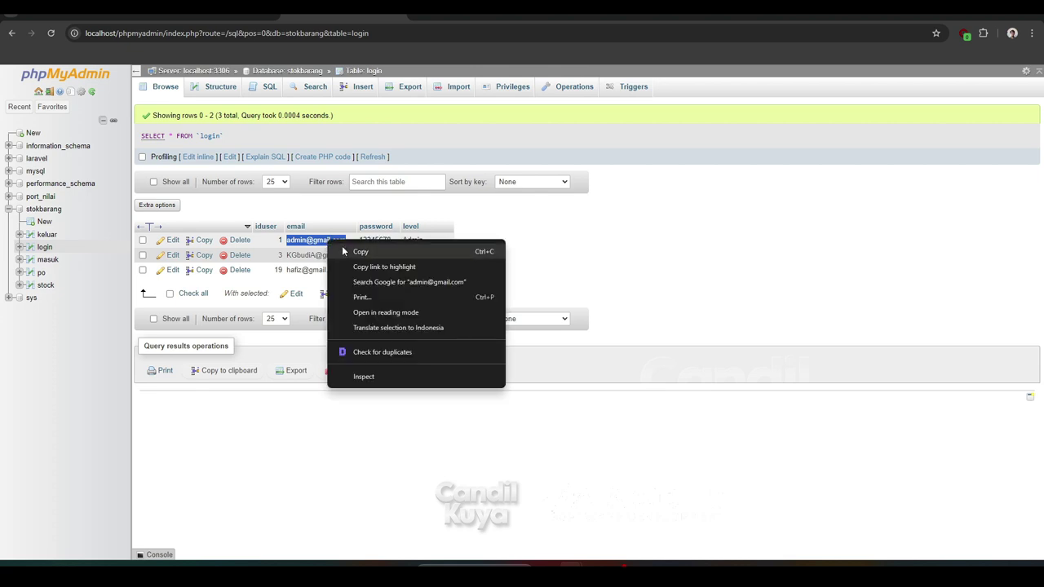
pyautogui.click(346, 250)
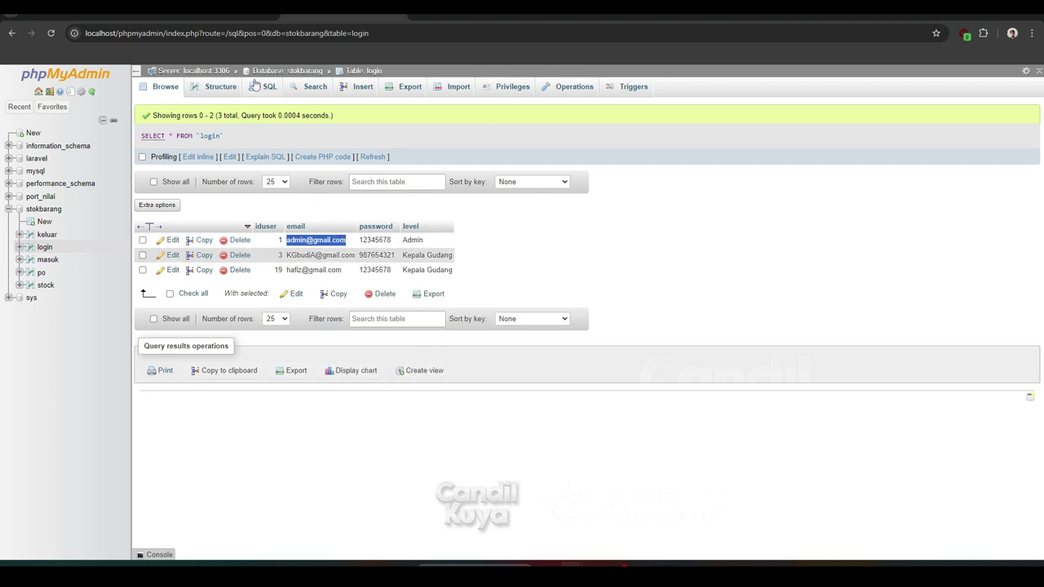
pyautogui.click(231, 14)
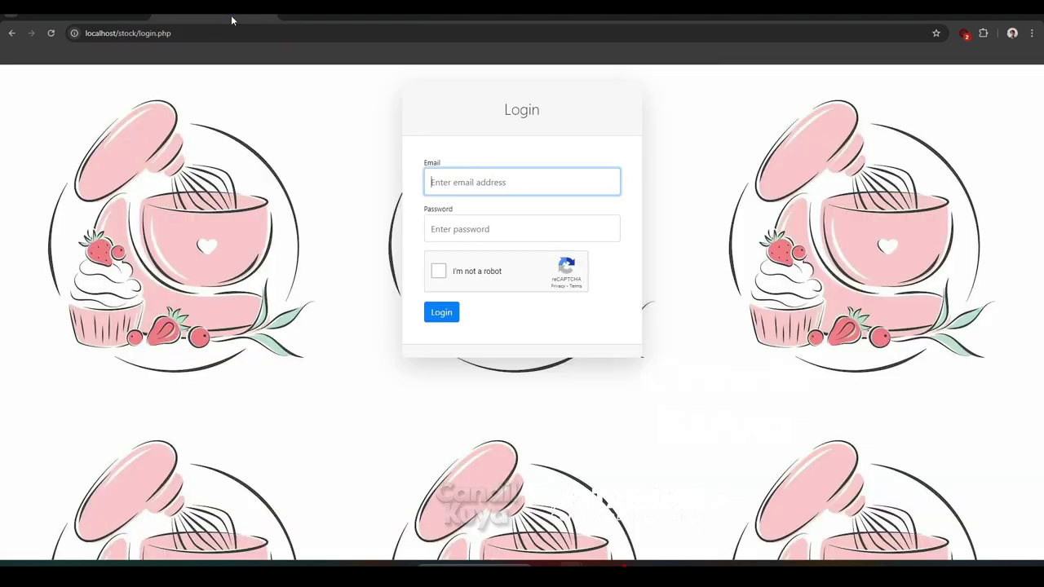
pyautogui.rightClick(432, 181)
pyautogui.click(471, 284)
# Copy the Admin account's password from the phpMyAdmin login table into the Password field of the login form.
pyautogui.click(322, 17)
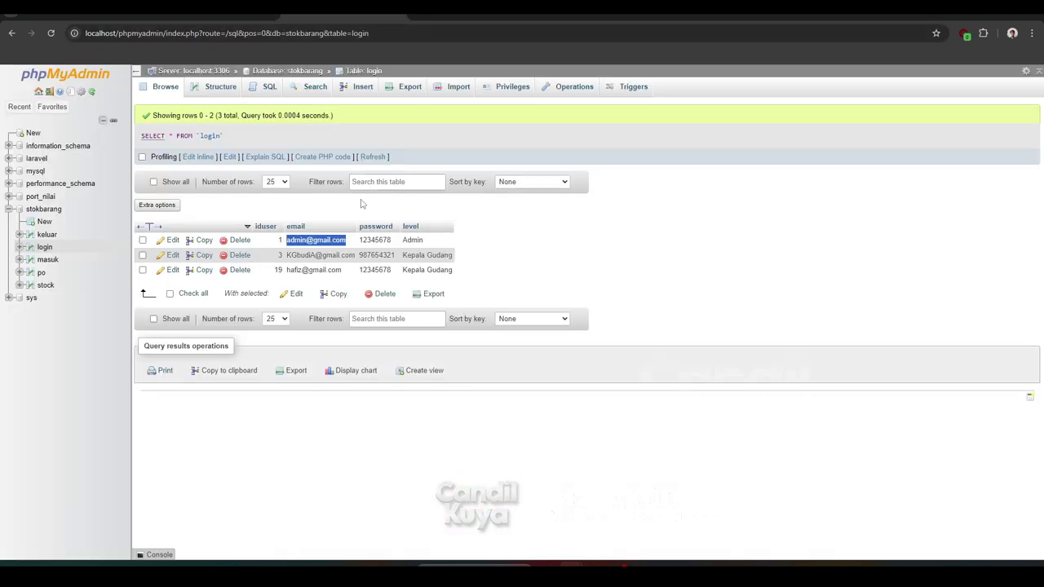
pyautogui.moveTo(359, 239); pyautogui.dragTo(392, 240)
pyautogui.rightClick(381, 240)
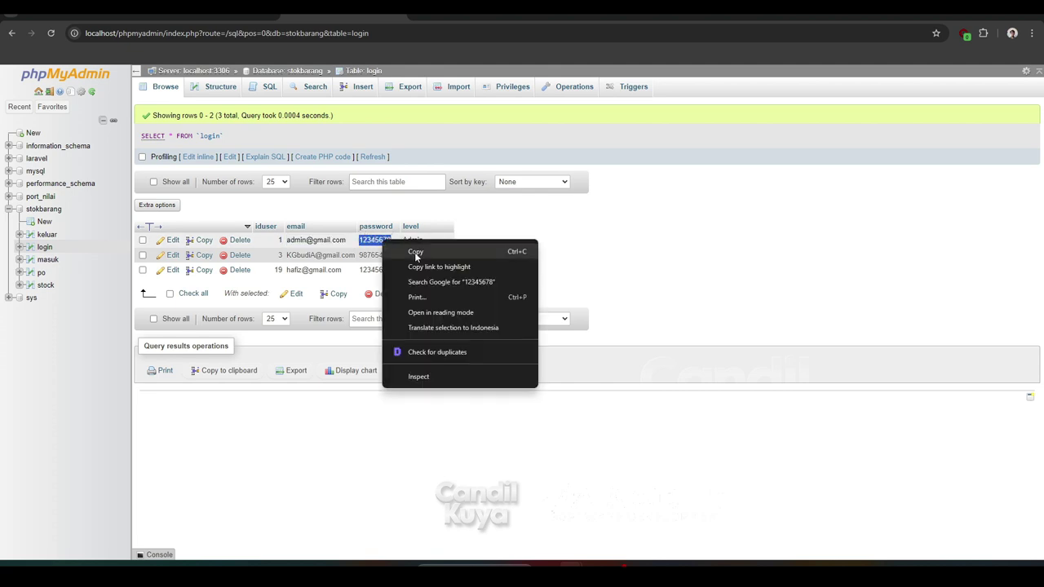
pyautogui.click(414, 252)
pyautogui.click(217, 18)
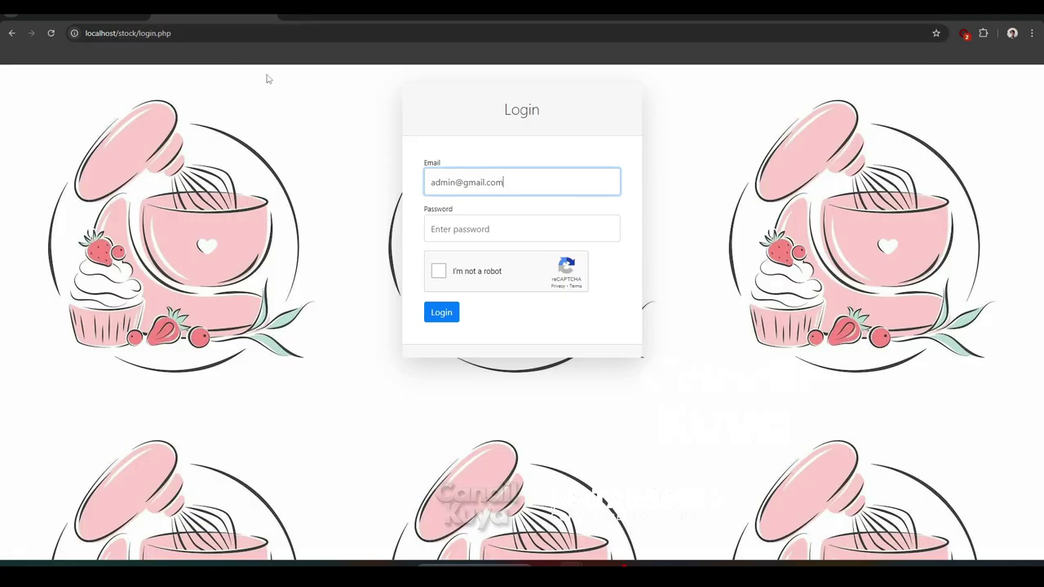
pyautogui.rightClick(432, 231)
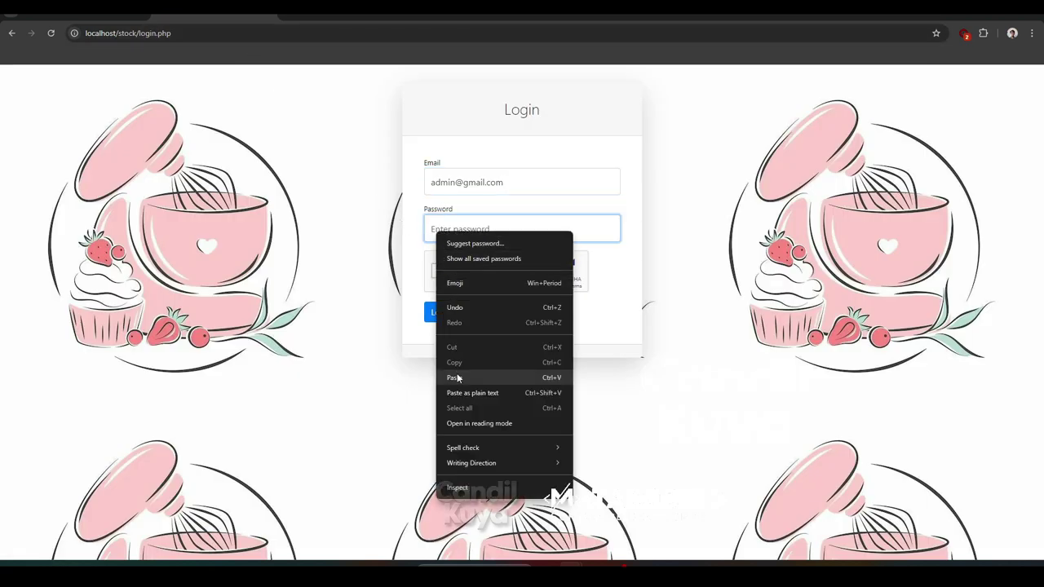
pyautogui.click(457, 378)
# Complete the reCAPTCHA check, log in as Admin and dismiss the browser's password warning.
pyautogui.click(438, 272)
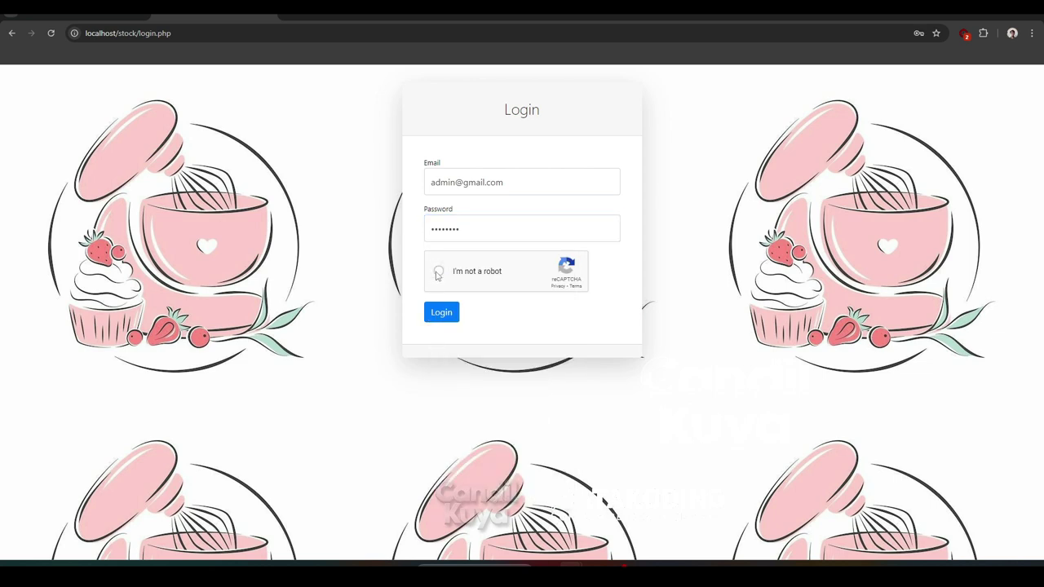
pyautogui.click(441, 314)
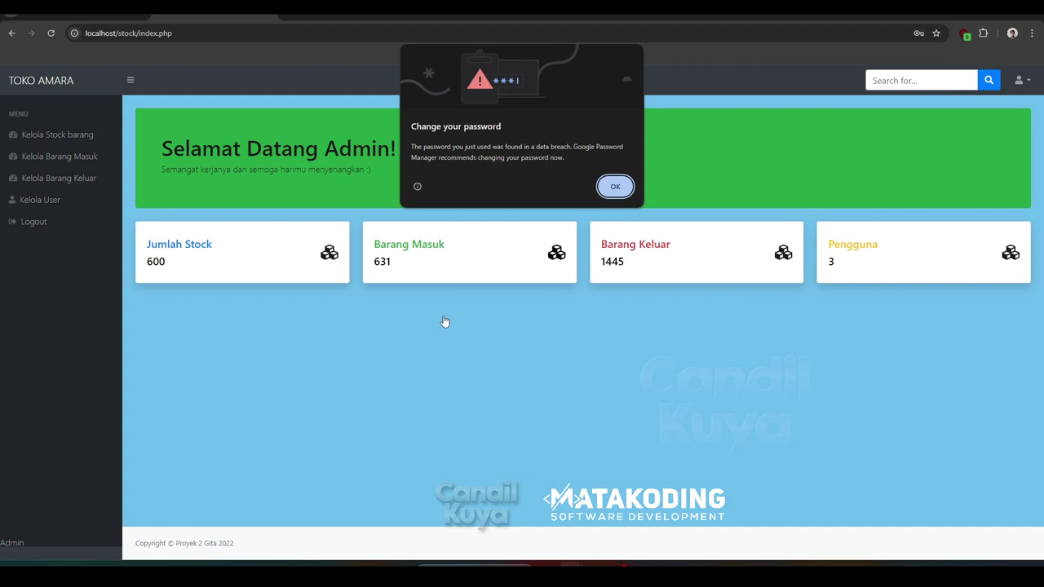
pyautogui.click(616, 187)
pyautogui.click(930, 62)
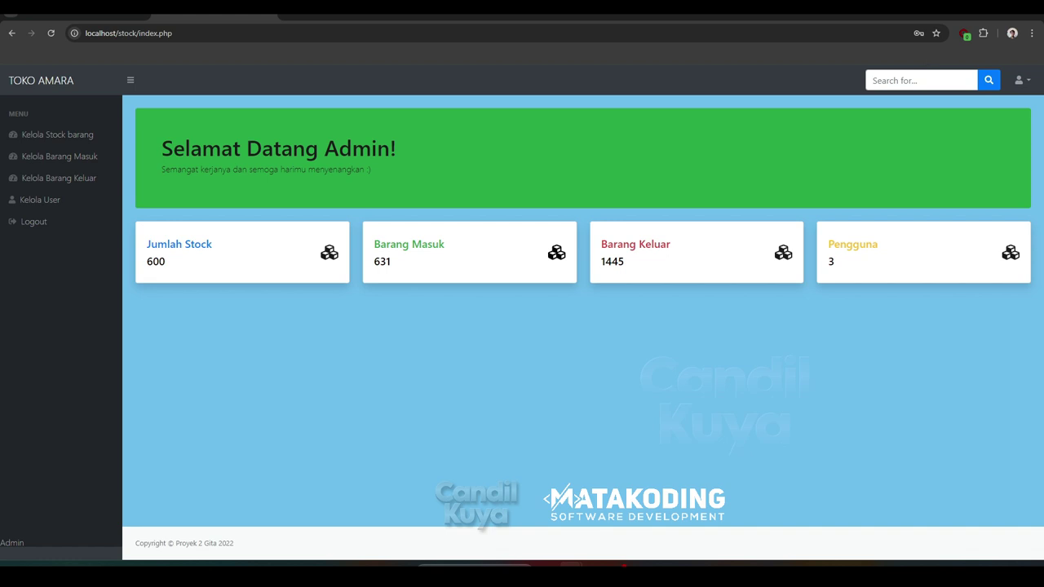
# Look through the stock, incoming goods, outgoing goods and user management pages.
pyautogui.click(101, 139)
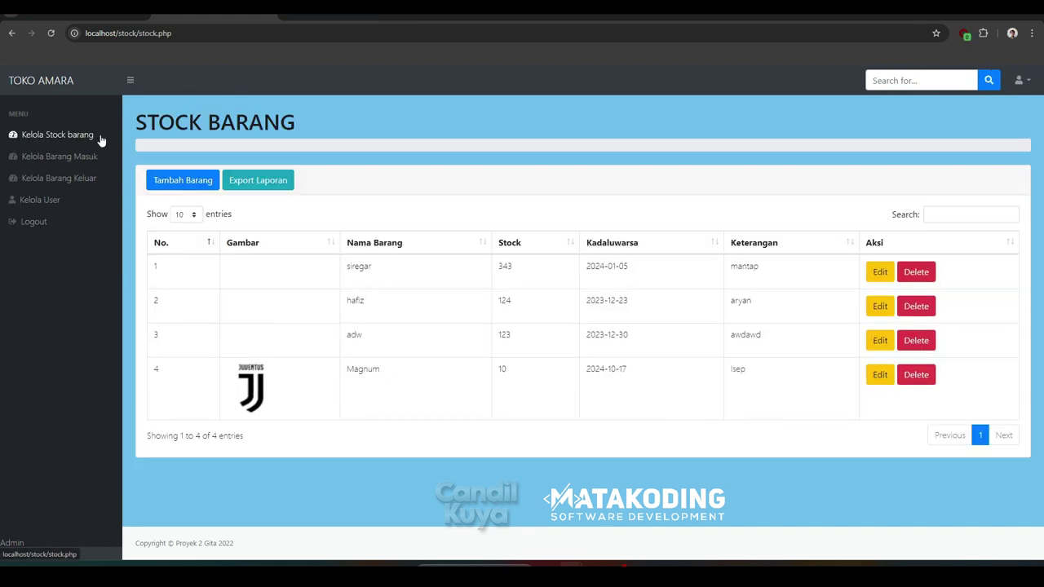
pyautogui.click(93, 161)
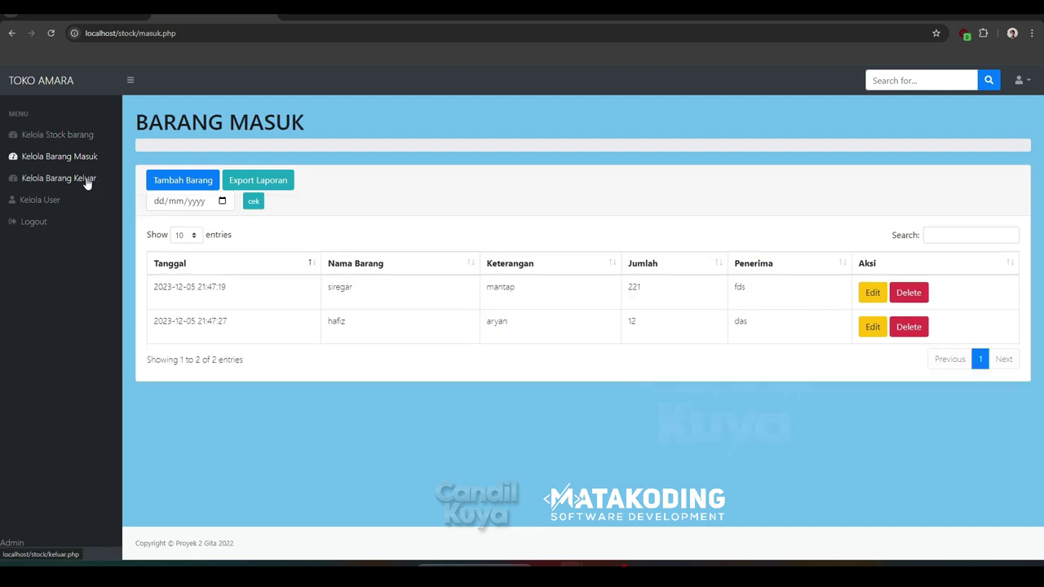
pyautogui.click(88, 183)
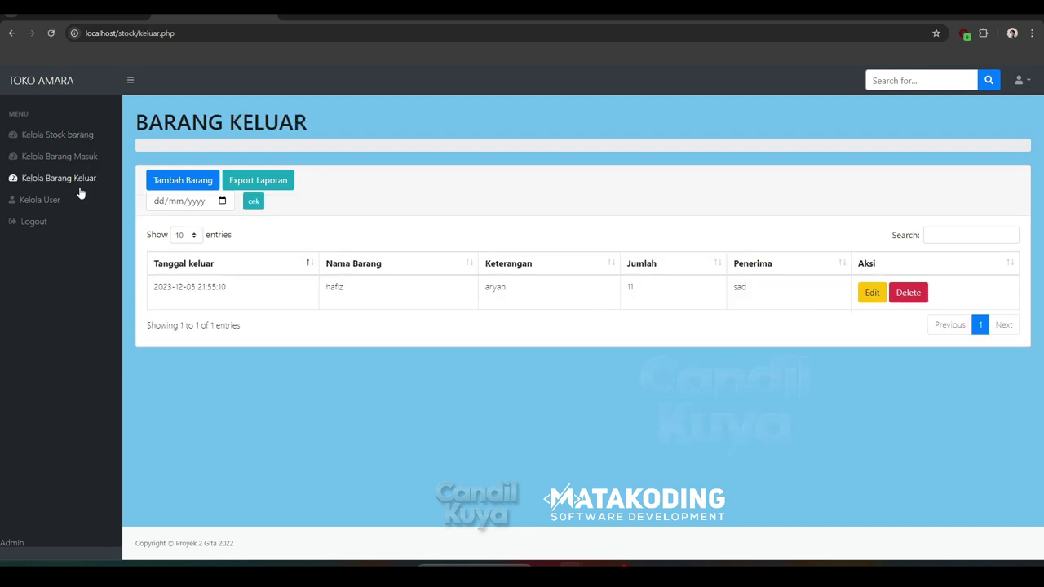
pyautogui.click(74, 204)
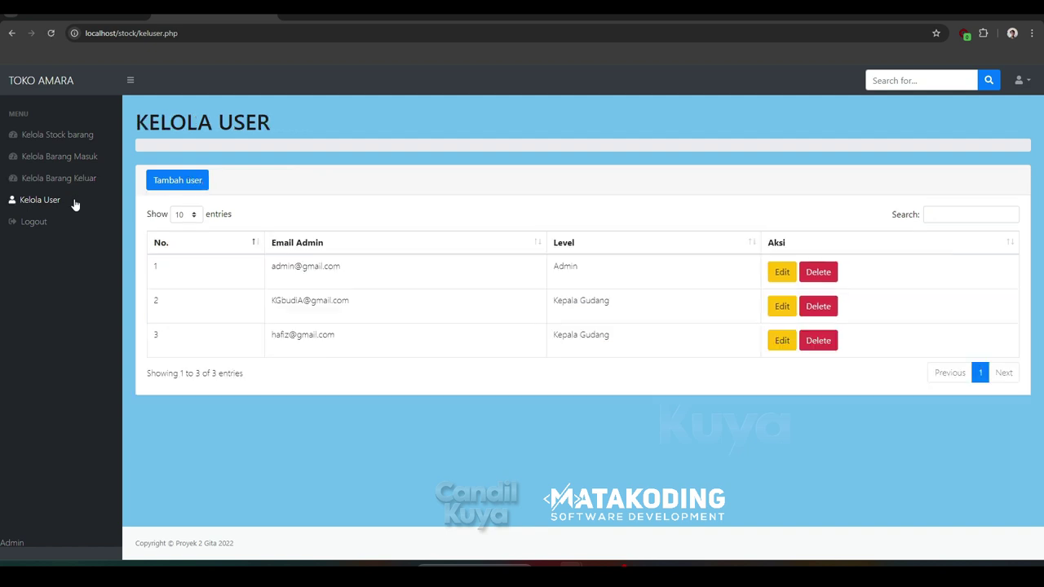
# On the Stock Barang page, view the add-item form and the Magnum item's edit form without saving anything.
pyautogui.click(80, 140)
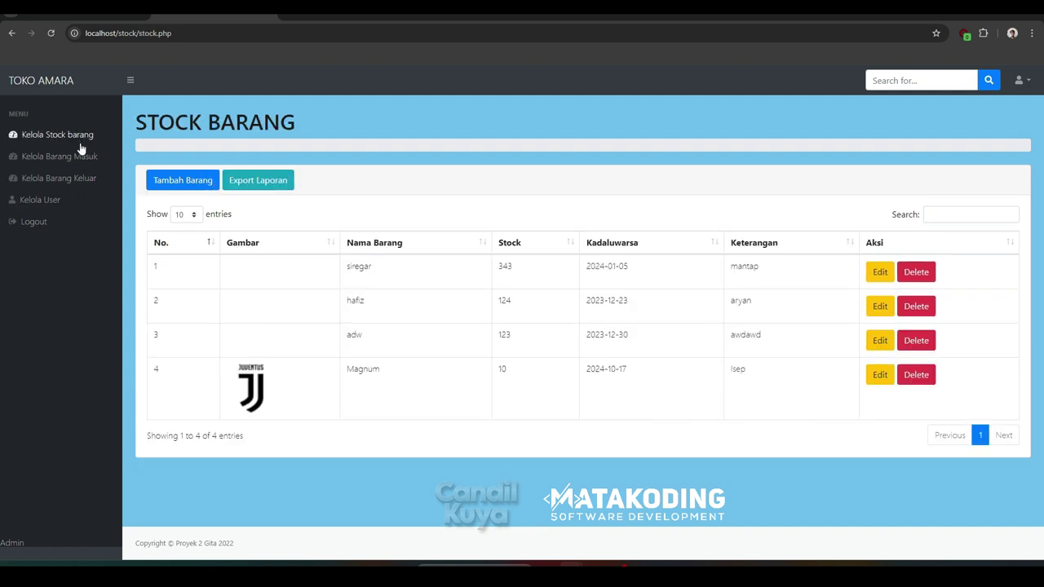
pyautogui.click(206, 181)
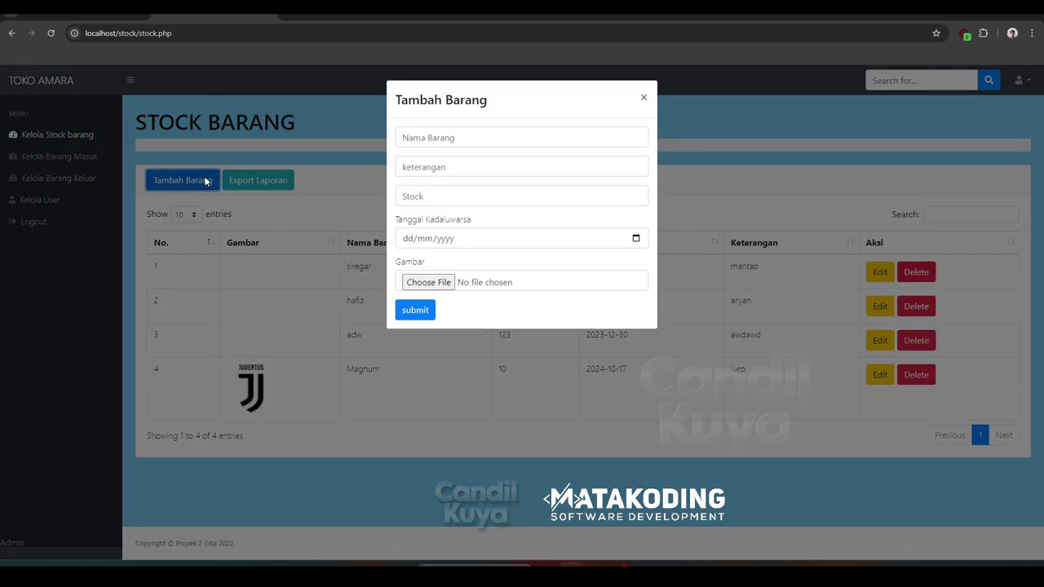
pyautogui.click(644, 97)
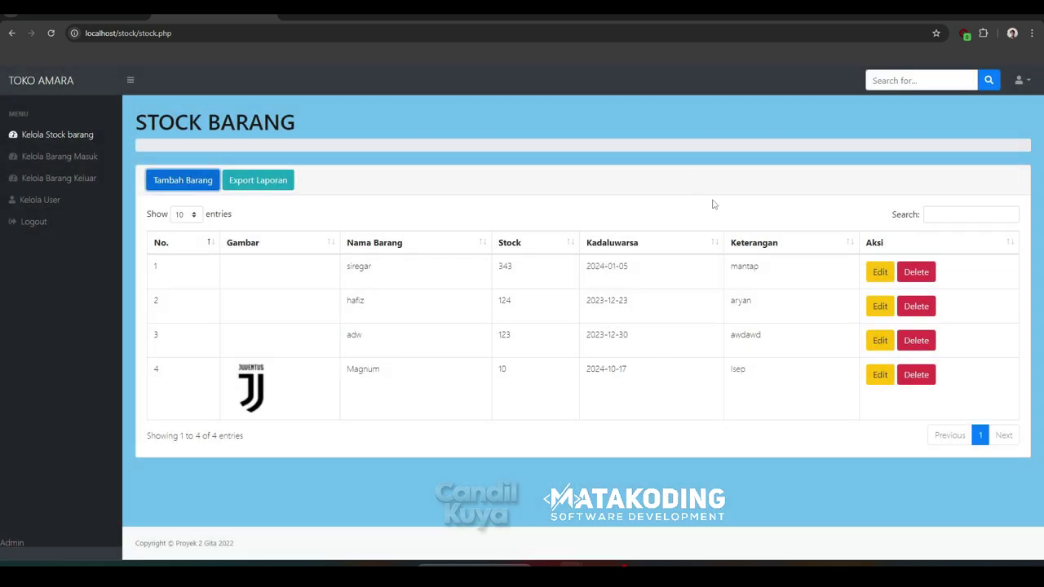
pyautogui.click(878, 377)
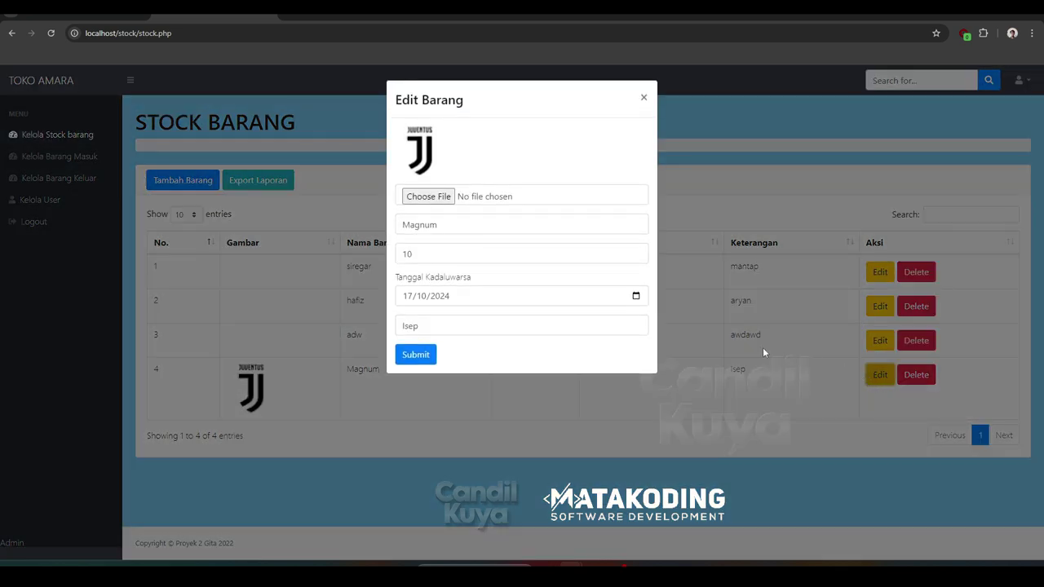
pyautogui.click(644, 98)
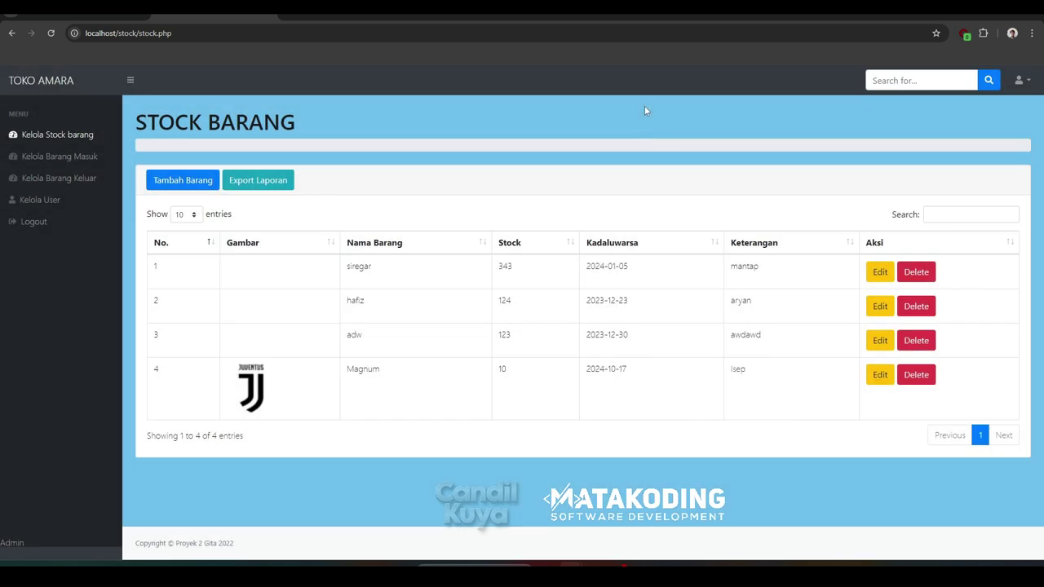
# View the Magnum item's delete dialog without deleting it, and look at the exported stock report.
pyautogui.click(908, 375)
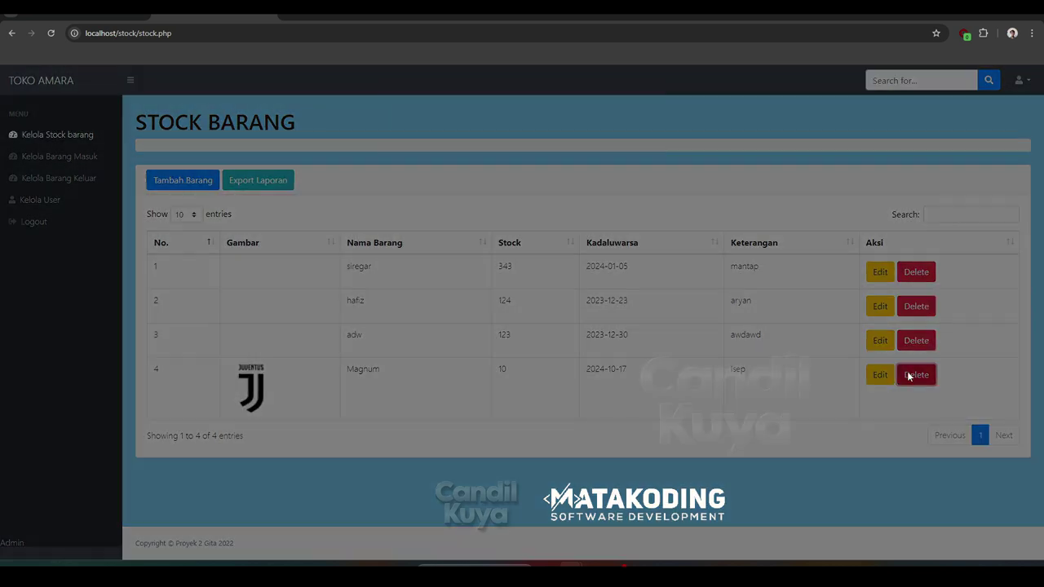
pyautogui.click(502, 183)
pyautogui.click(230, 188)
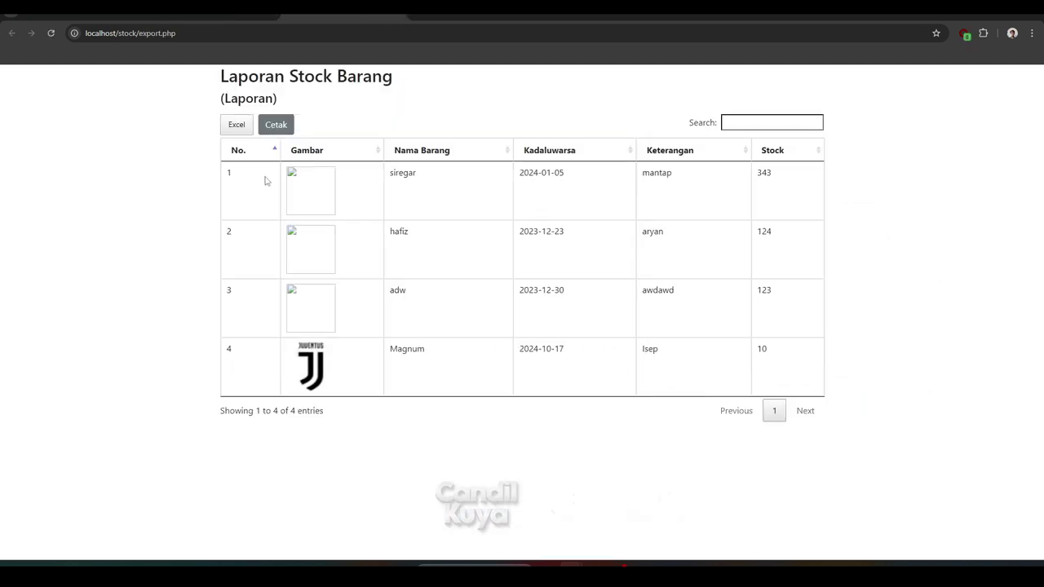
pyautogui.click(398, 14)
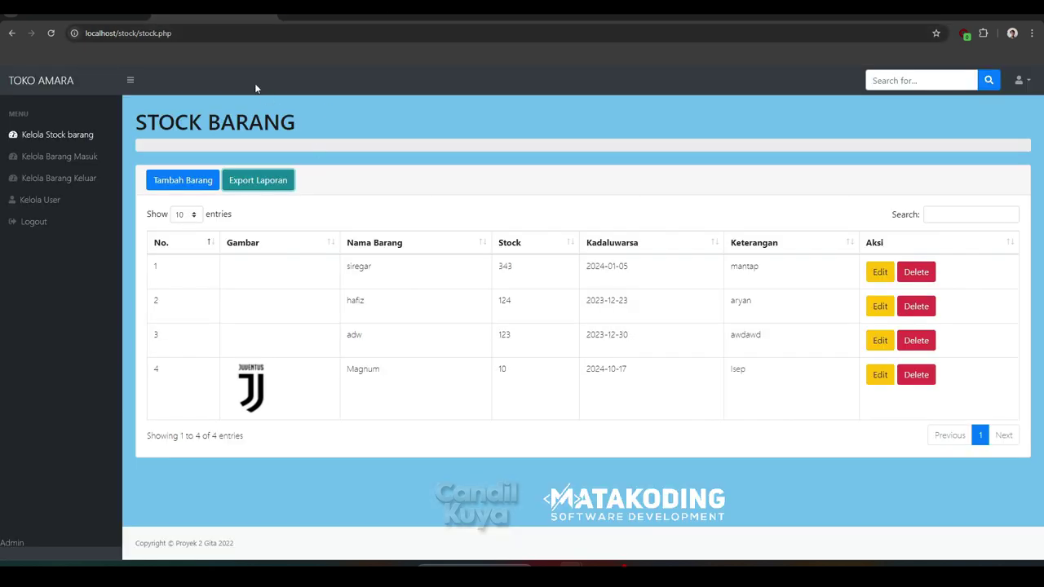
# Start a new stock item with the name Sampoerna, description Mild and stock 20.
pyautogui.click(183, 181)
pyautogui.click(420, 140)
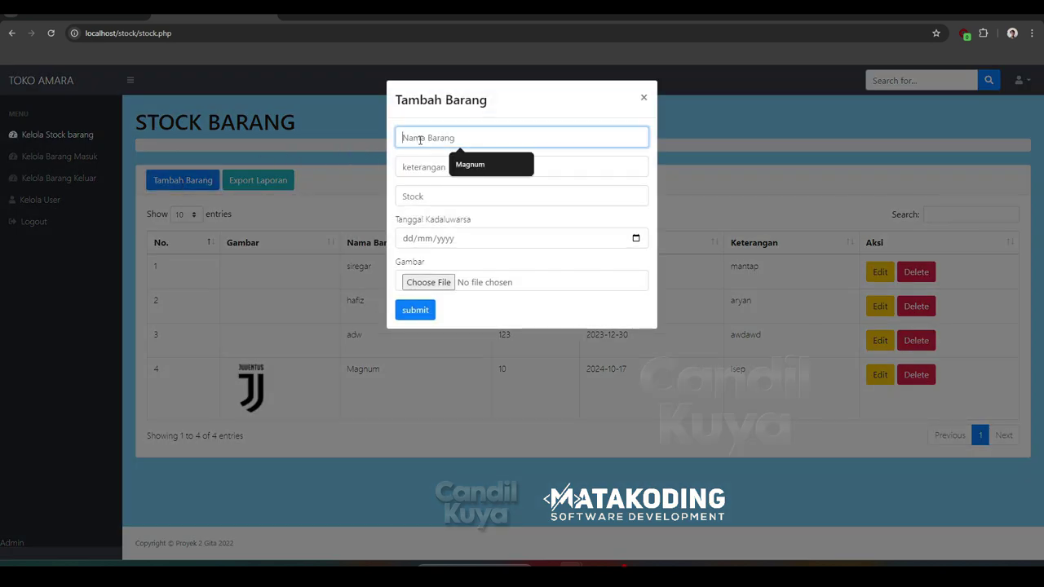
pyautogui.write('Sampoerna')
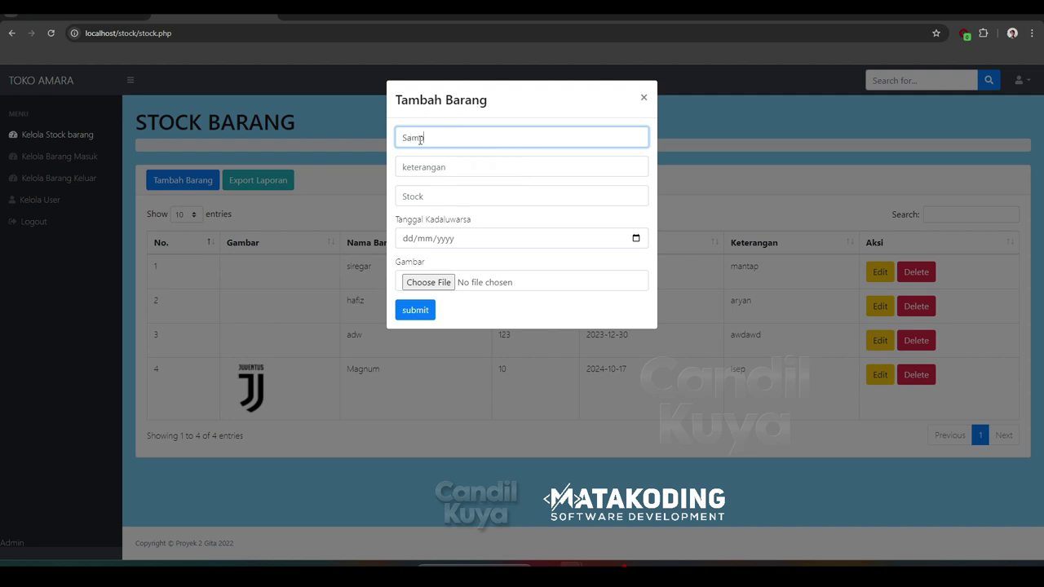
pyautogui.click(457, 170)
pyautogui.write('Mild')
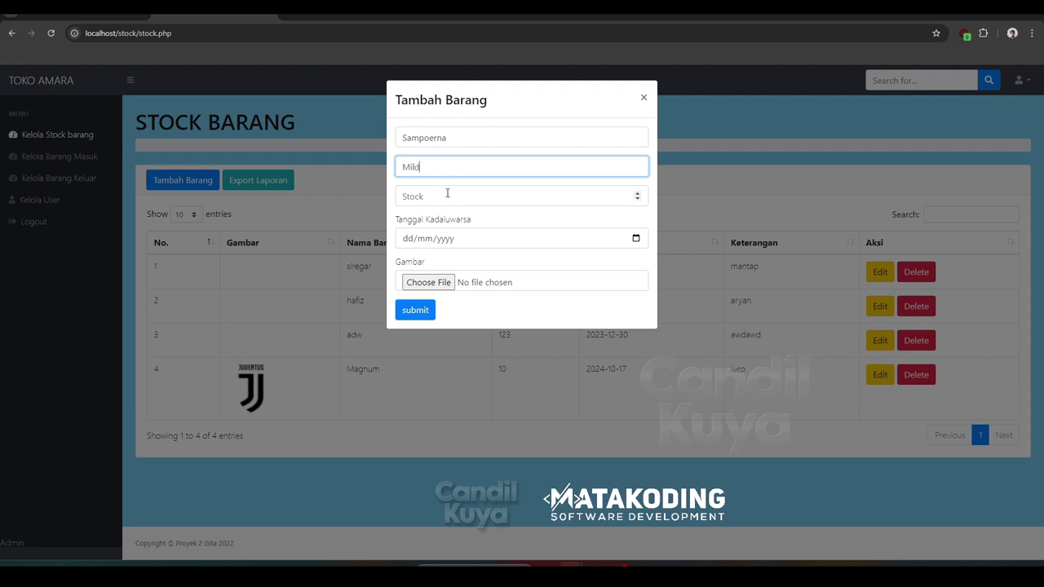
pyautogui.click(447, 195)
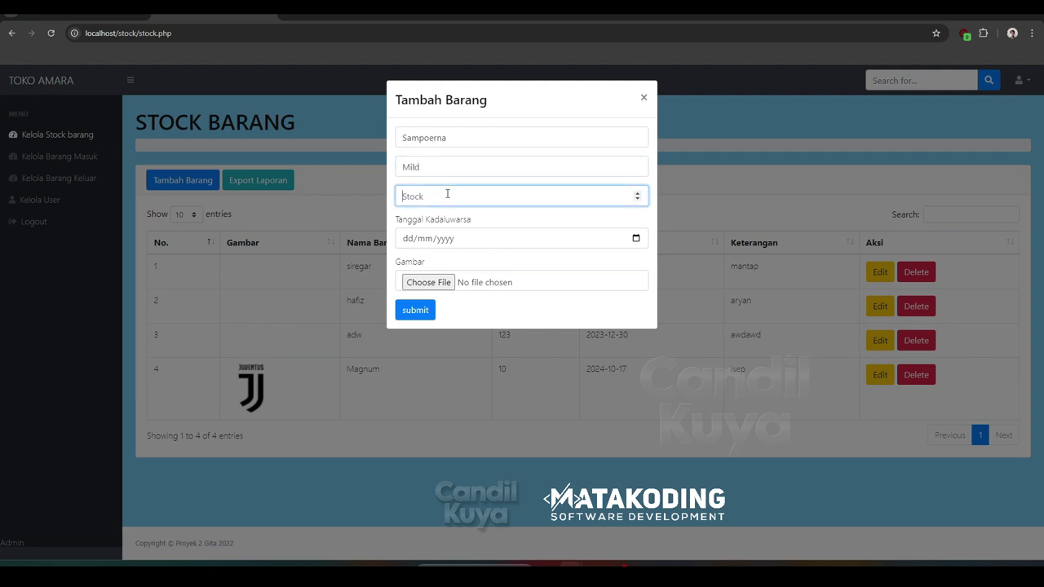
pyautogui.write('20')
# Set the new item's expiry date (Tanggal Kadaluwarsa) to 17/10/2024.
pyautogui.click(636, 238)
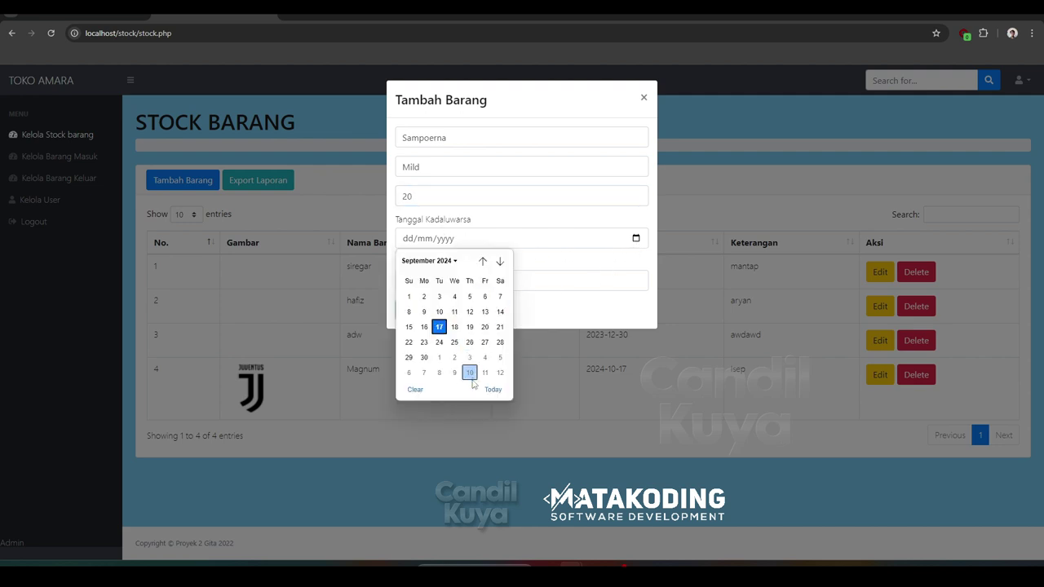
pyautogui.click(500, 261)
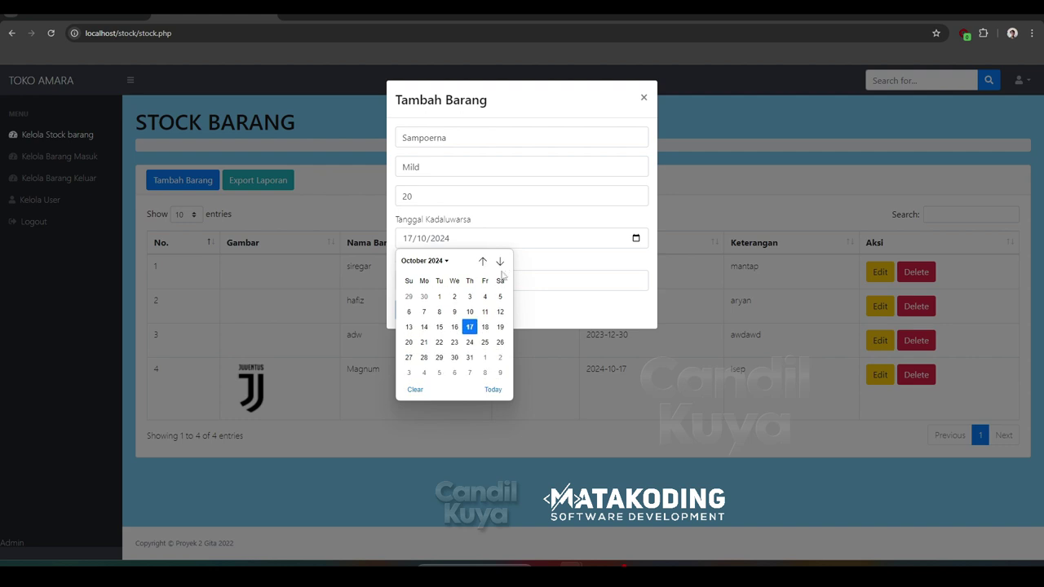
pyautogui.click(471, 331)
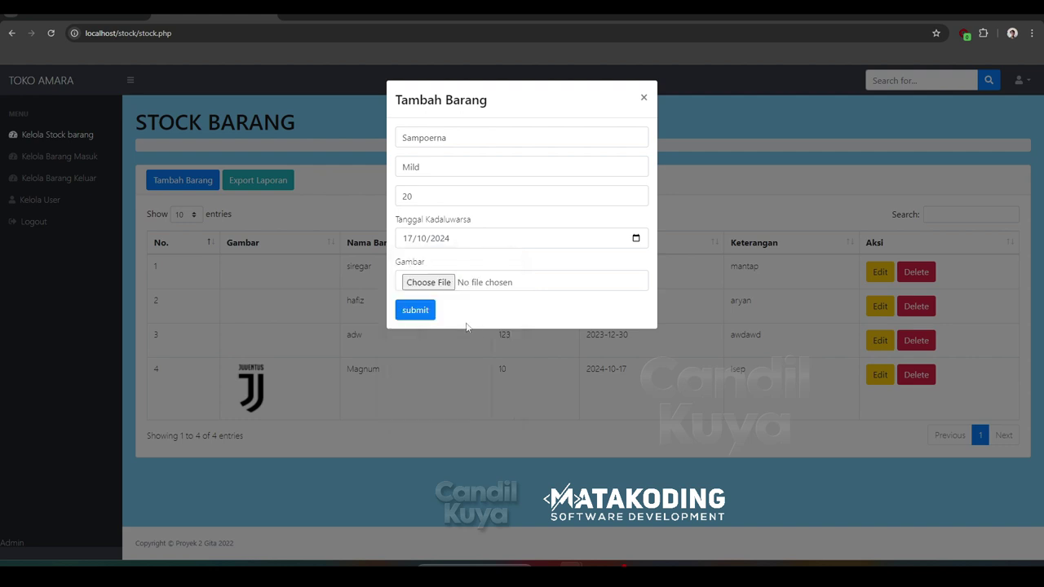
# Attach the image 07a555616afab7be32e00150eacf4197.png to the new Sampoerna item and submit it.
pyautogui.click(427, 284)
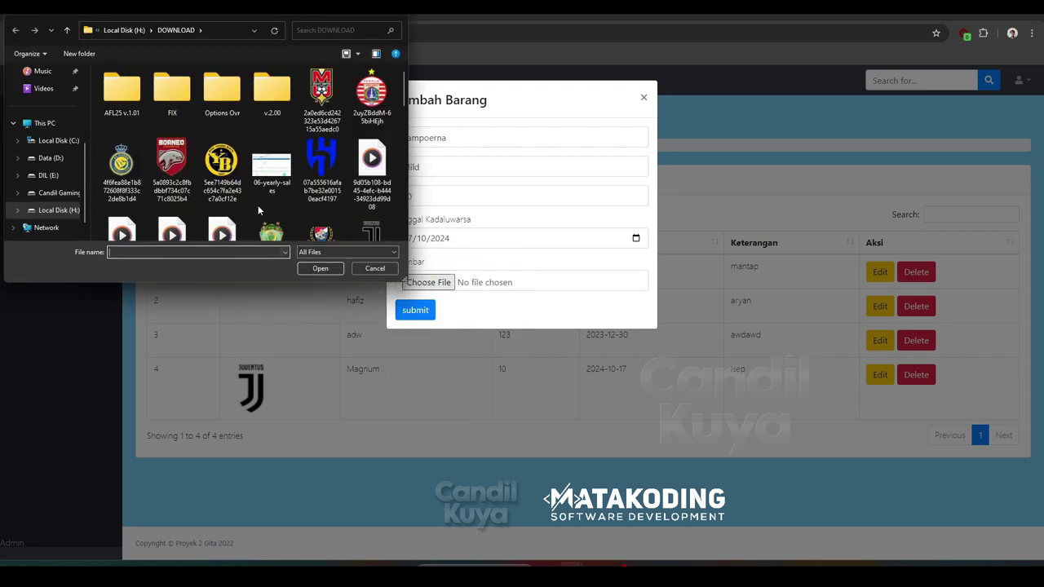
pyautogui.click(315, 152)
pyautogui.click(319, 269)
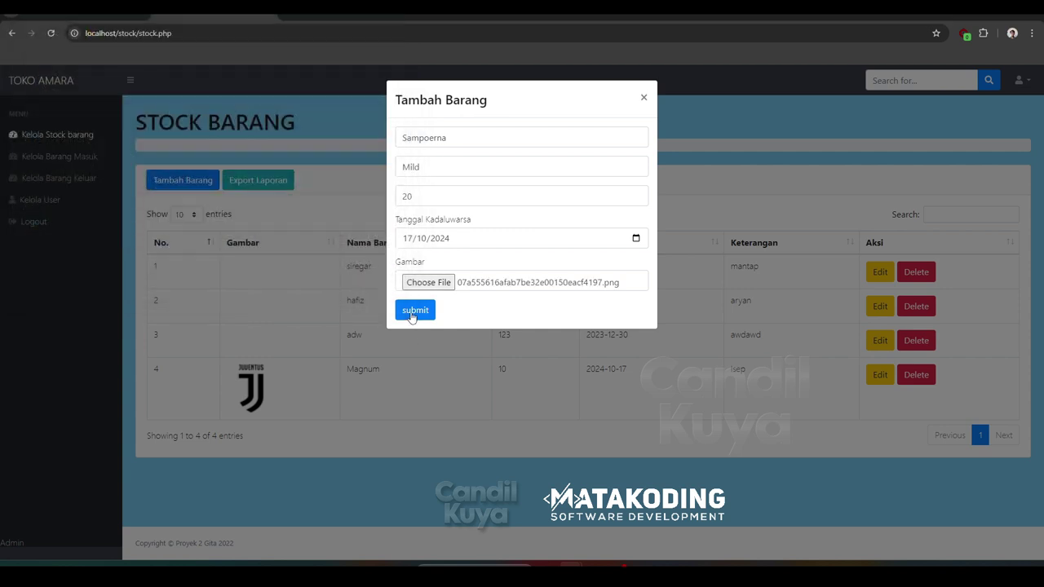
pyautogui.click(413, 311)
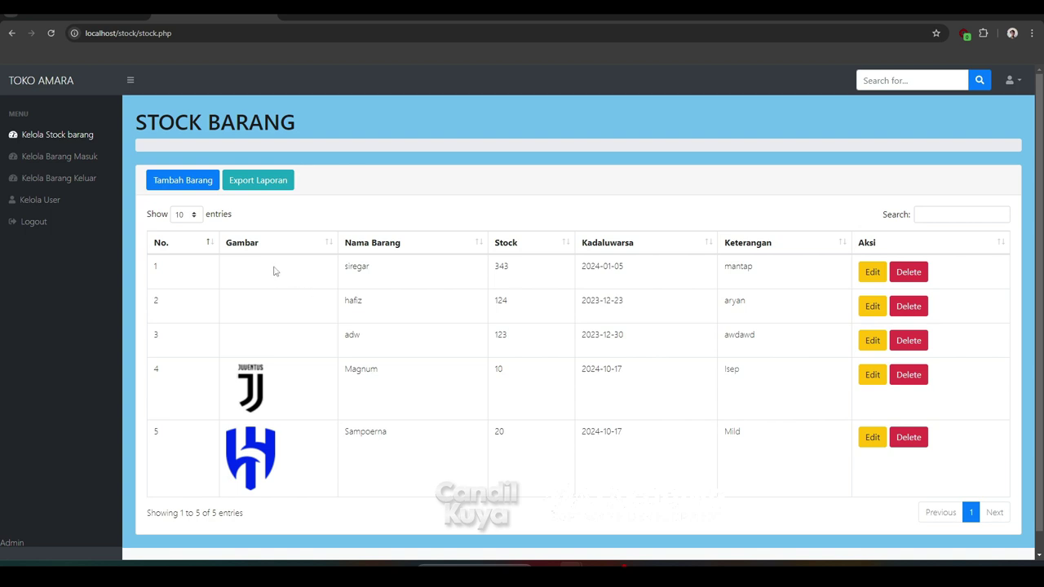
# On the Barang Masuk page, start a new incoming-goods entry for the item Magnum.
pyautogui.click(87, 158)
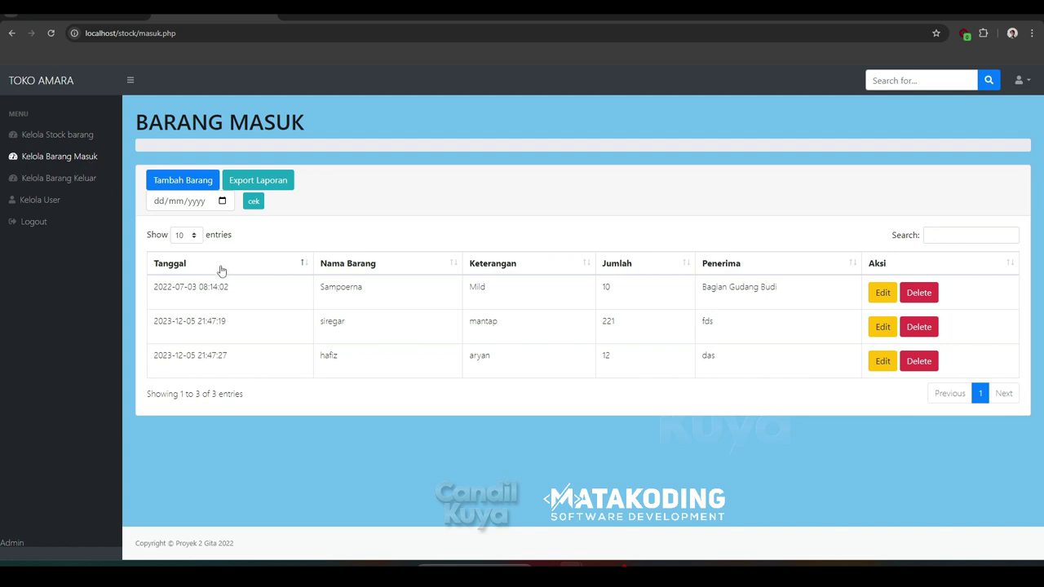
pyautogui.click(195, 186)
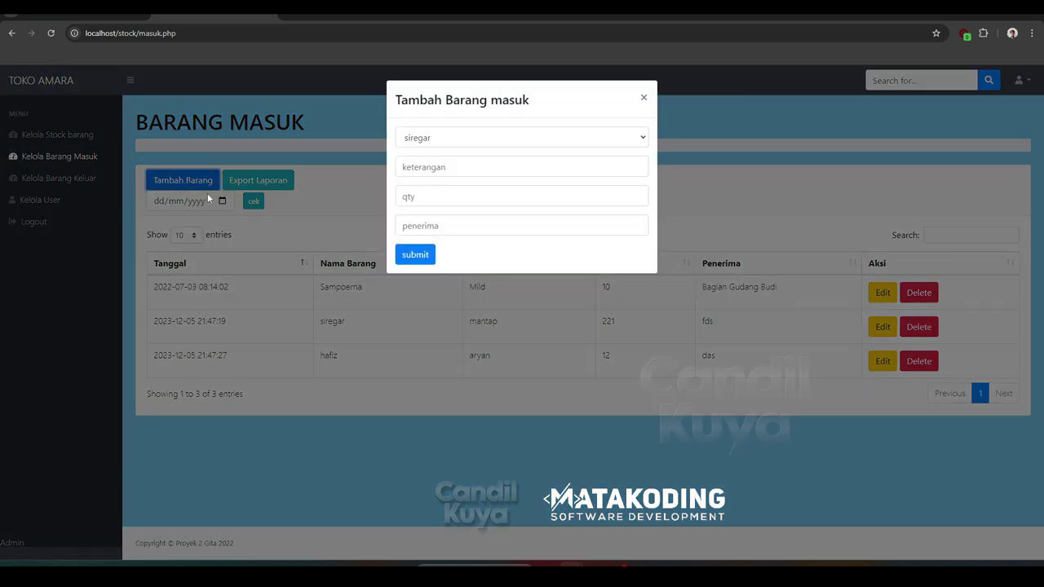
pyautogui.click(408, 145)
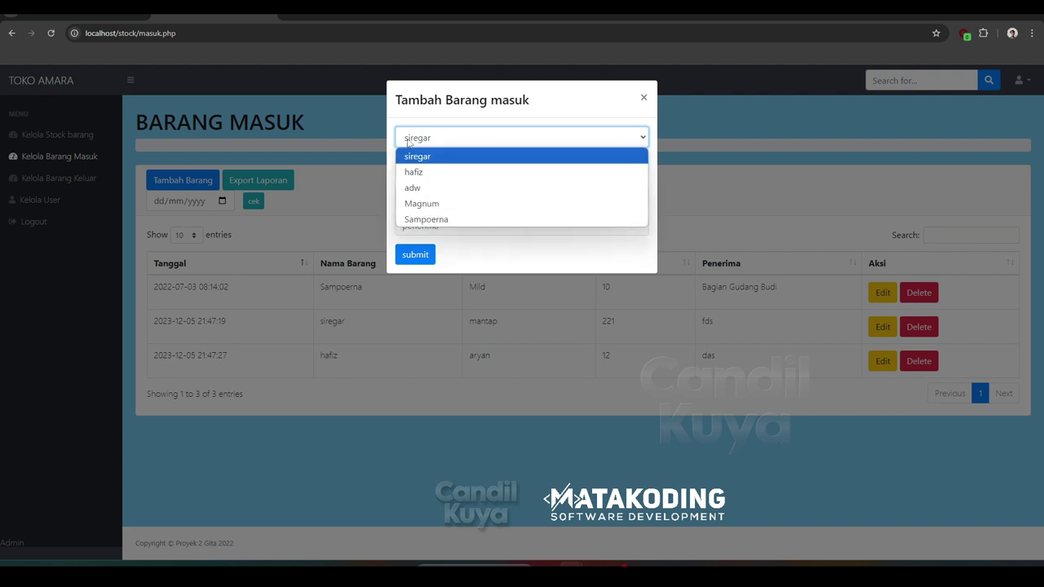
pyautogui.click(417, 203)
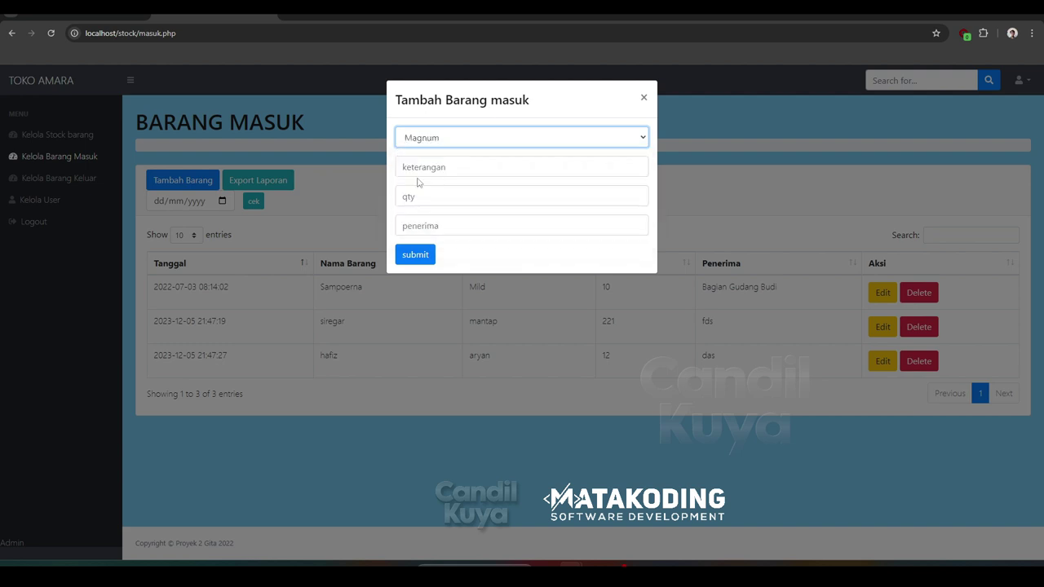
pyautogui.click(418, 168)
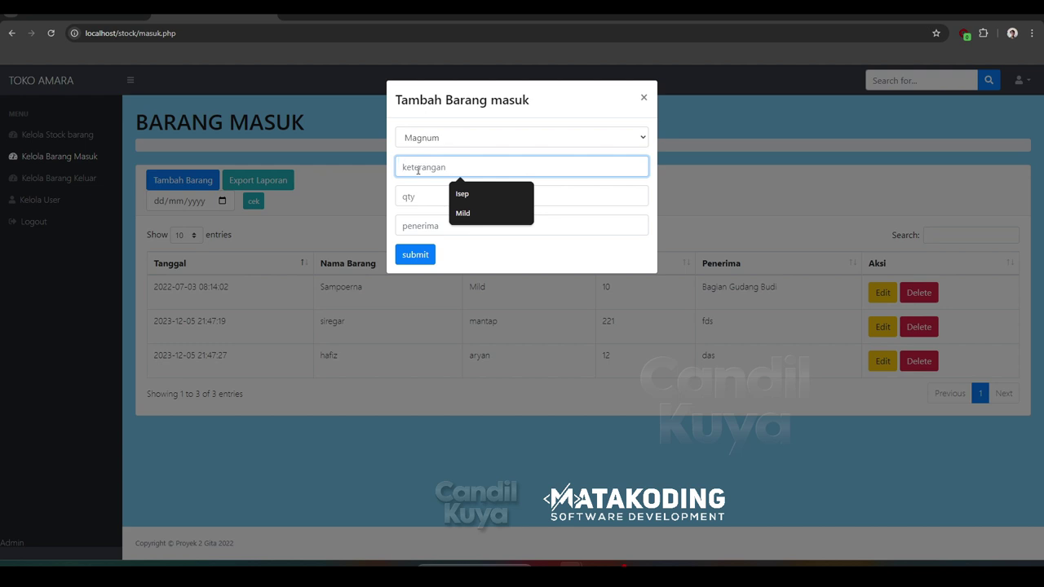
pyautogui.click(414, 199)
pyautogui.click(414, 229)
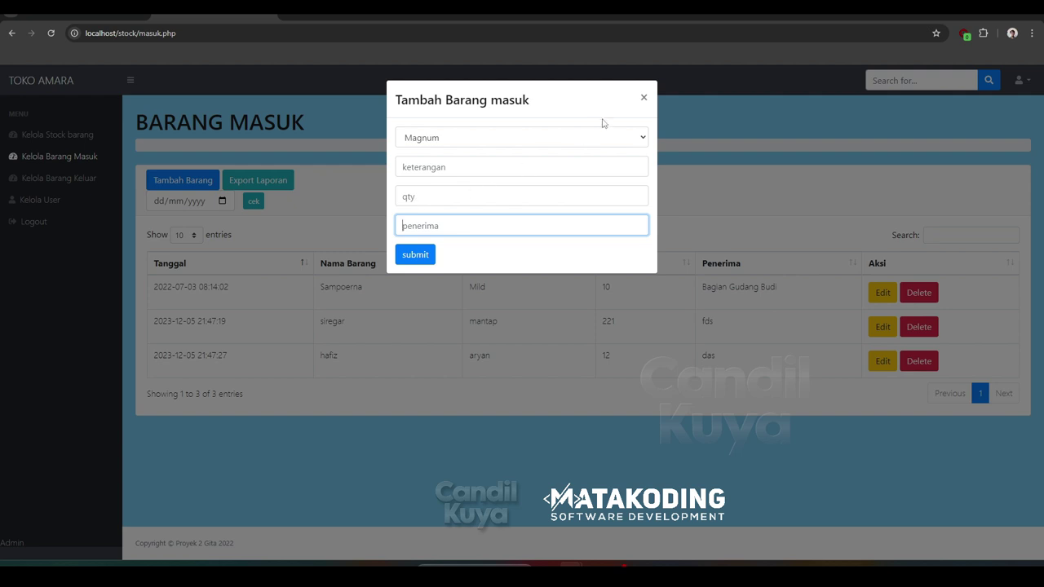
# Enter keterangan Mild, quantity 10 and the recipient's name for the Magnum incoming-goods entry, and submit it.
pyautogui.click(452, 172)
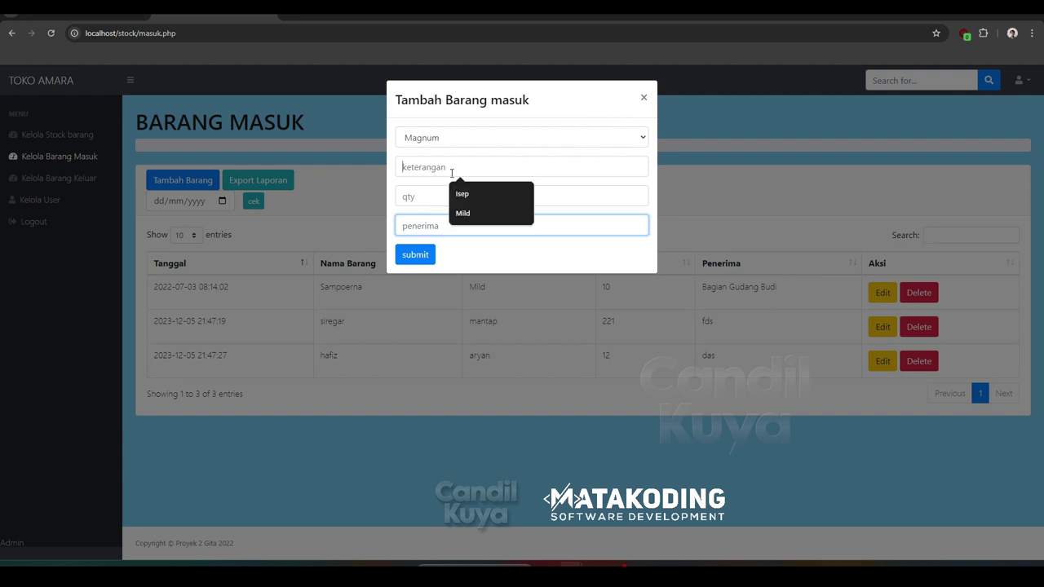
pyautogui.click(462, 213)
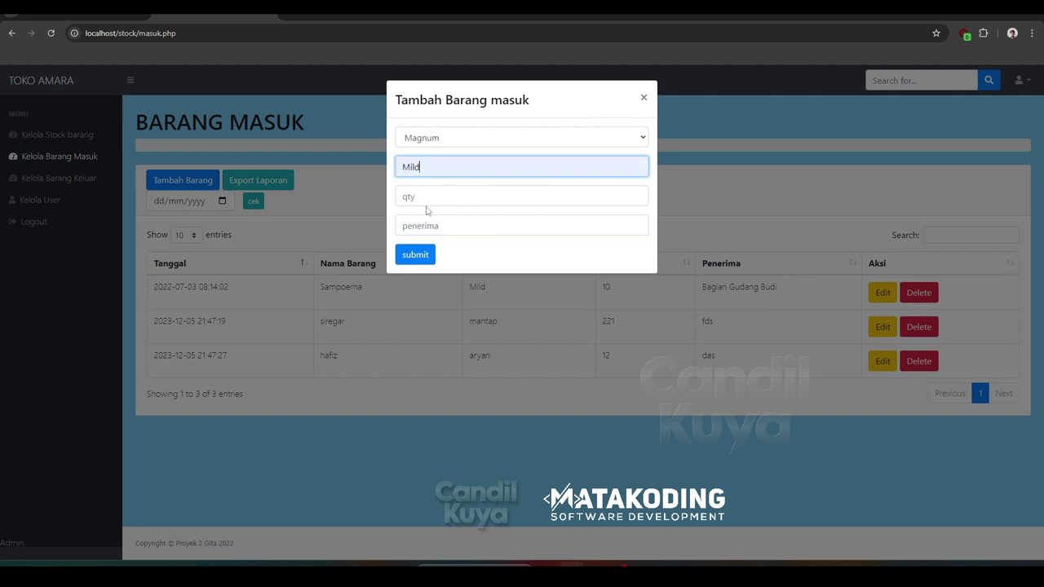
pyautogui.click(425, 203)
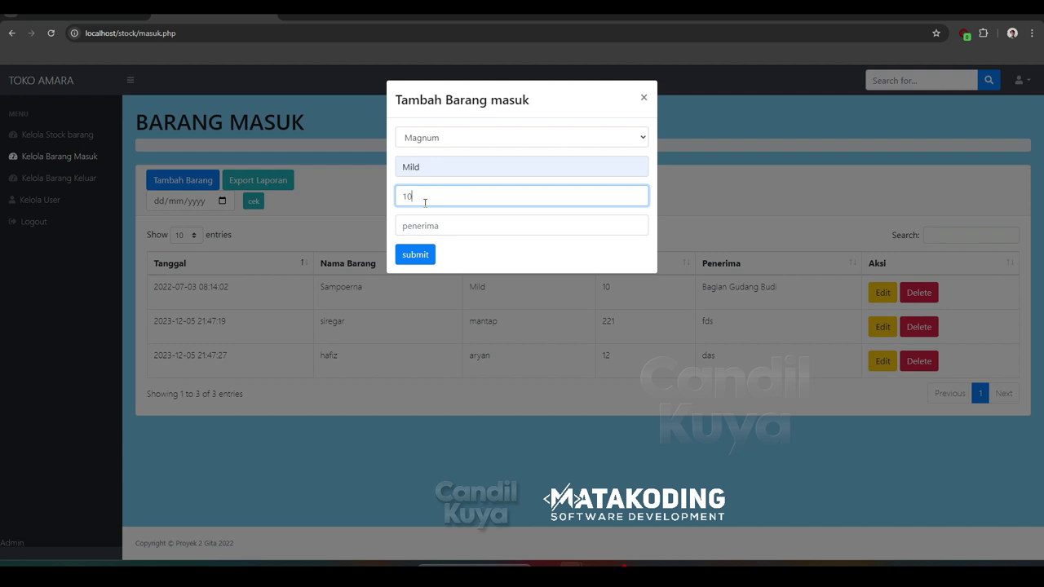
pyautogui.click(427, 223)
pyautogui.write('c')
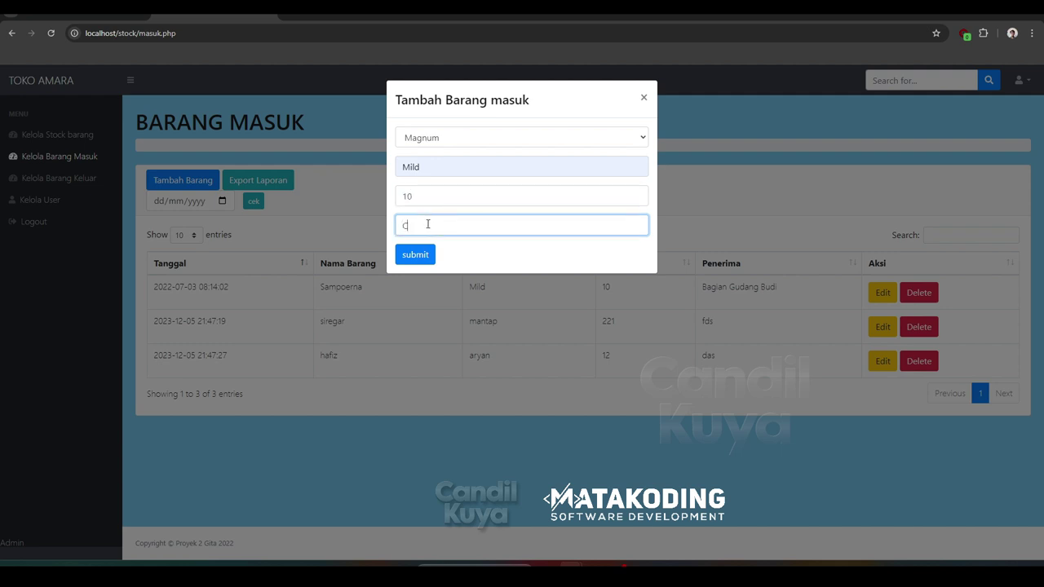
pyautogui.write('andil')
pyautogui.click(415, 254)
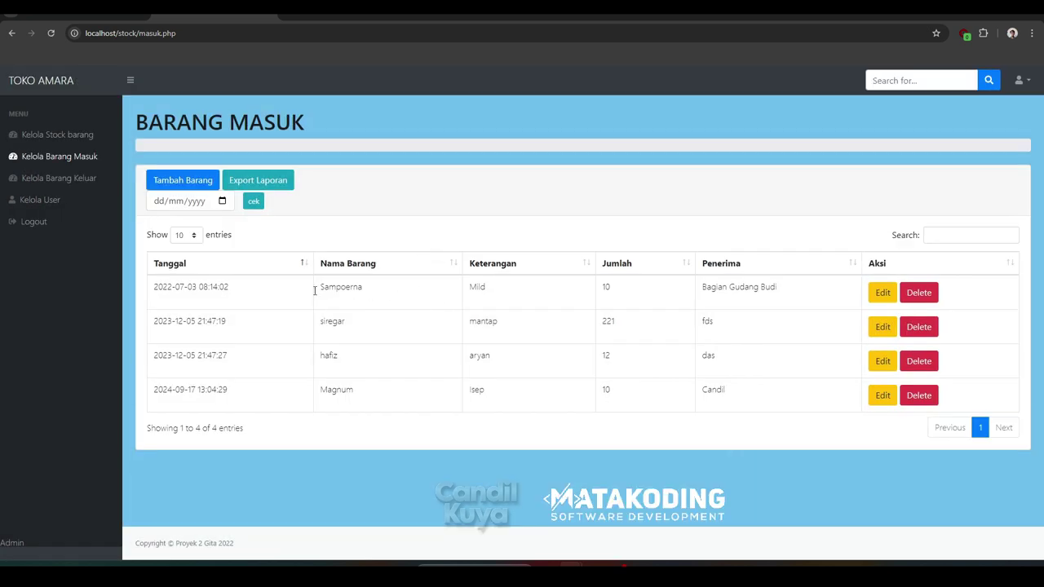
# View the Barang Keluar page, check Magnum's quantity on Stock Barang, and return to the Barang Masuk page.
pyautogui.click(57, 177)
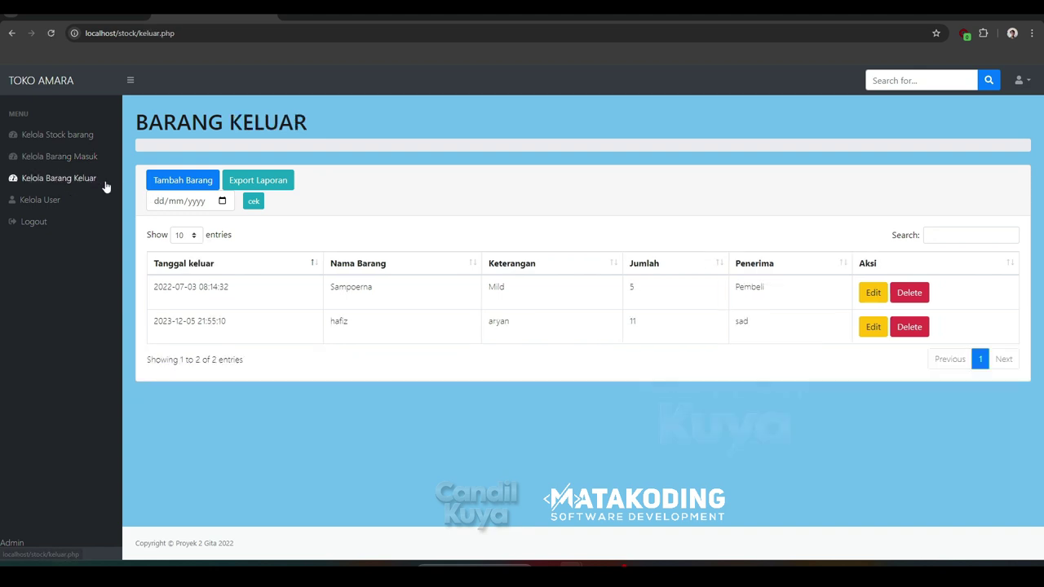
pyautogui.click(80, 138)
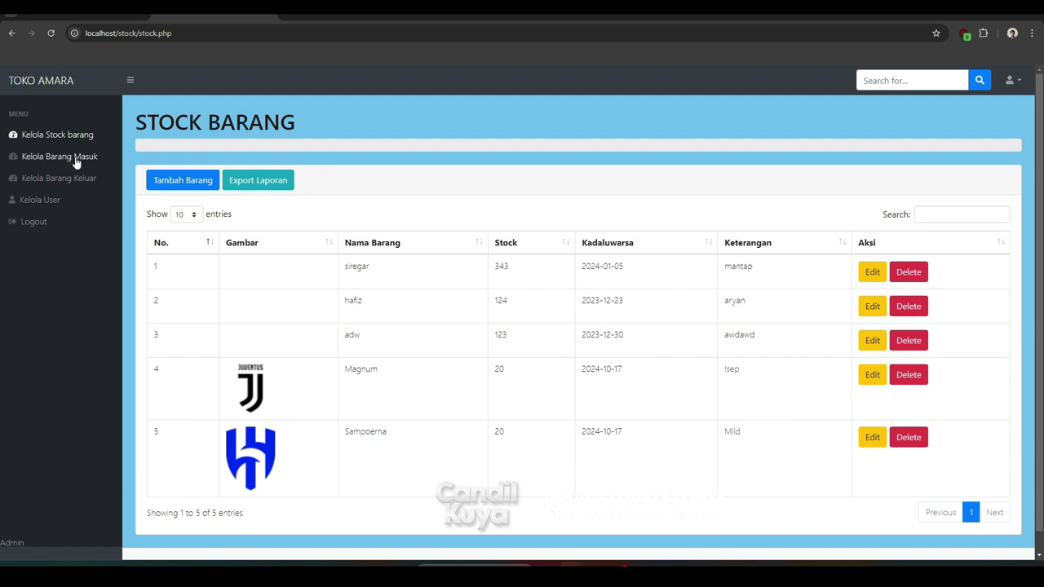
pyautogui.doubleClick(498, 369)
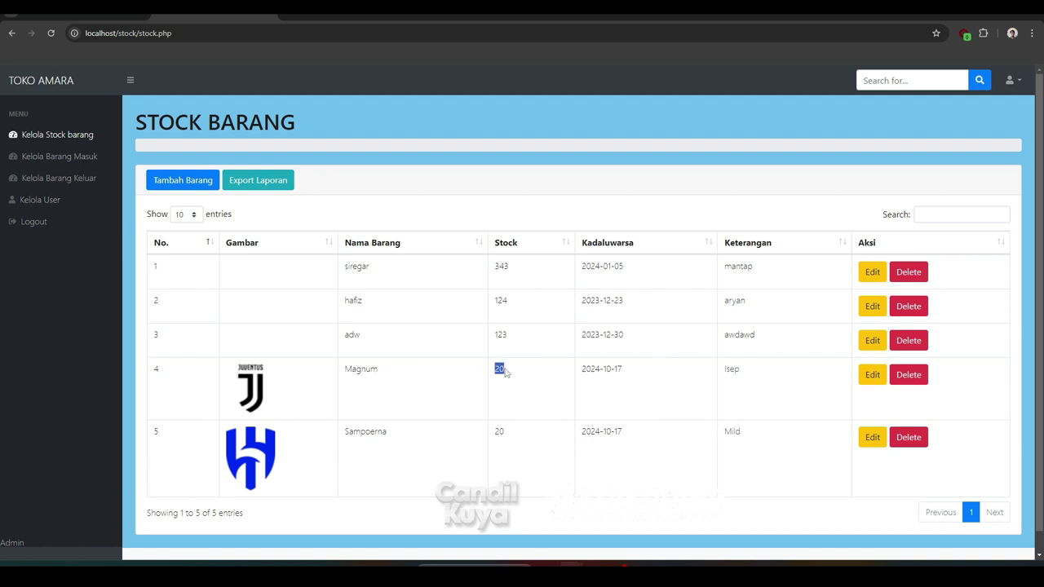
pyautogui.click(62, 157)
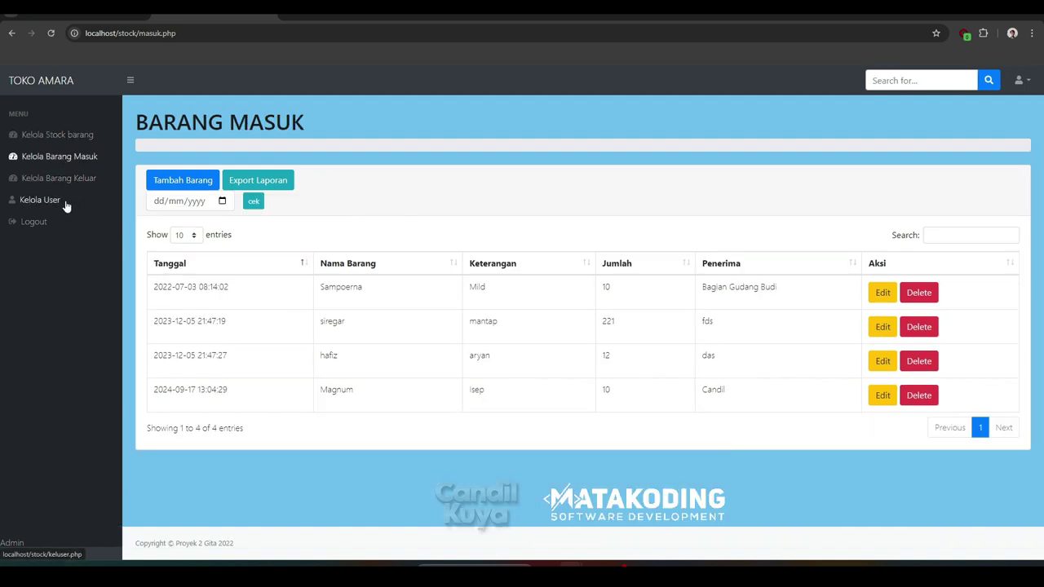
# Copy the e-mail address of the first Kepala Gudang account on the Kelola User page.
pyautogui.click(68, 204)
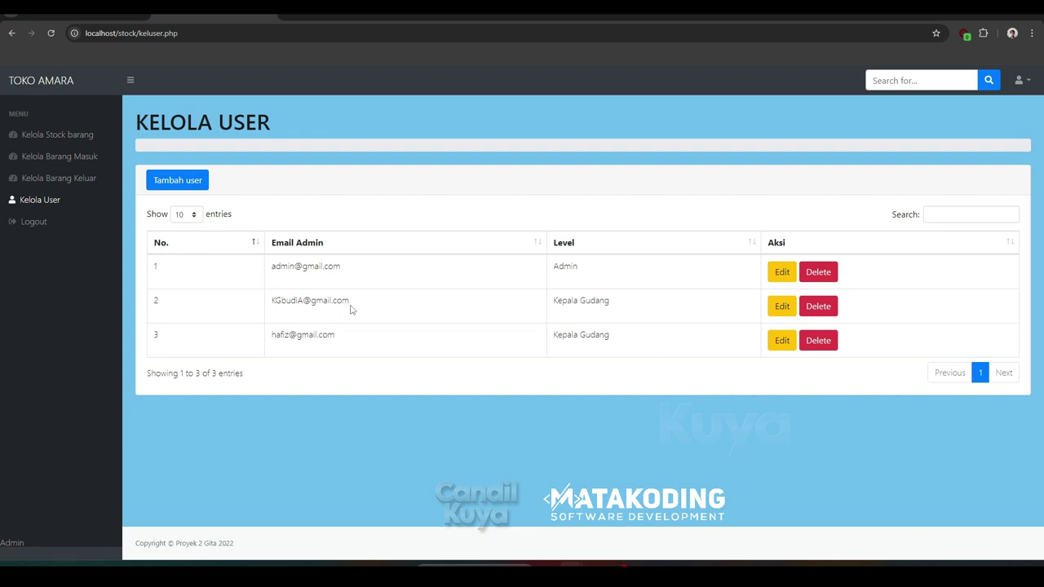
pyautogui.moveTo(350, 306); pyautogui.dragTo(275, 301)
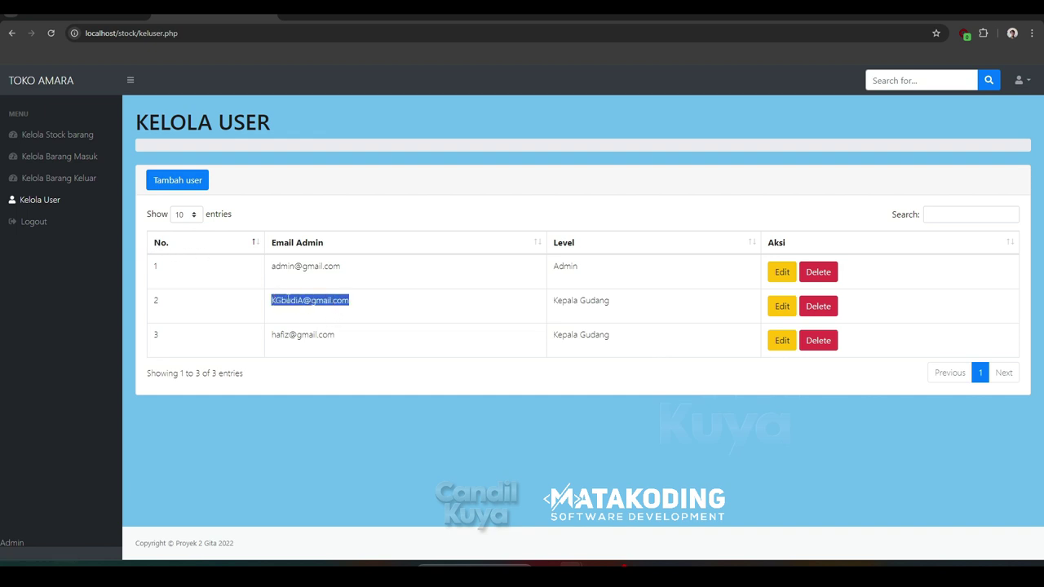
pyautogui.rightClick(287, 299)
pyautogui.click(318, 311)
# Log out of the Admin account and paste the copied e-mail address into the login form's Email field.
pyautogui.click(1020, 80)
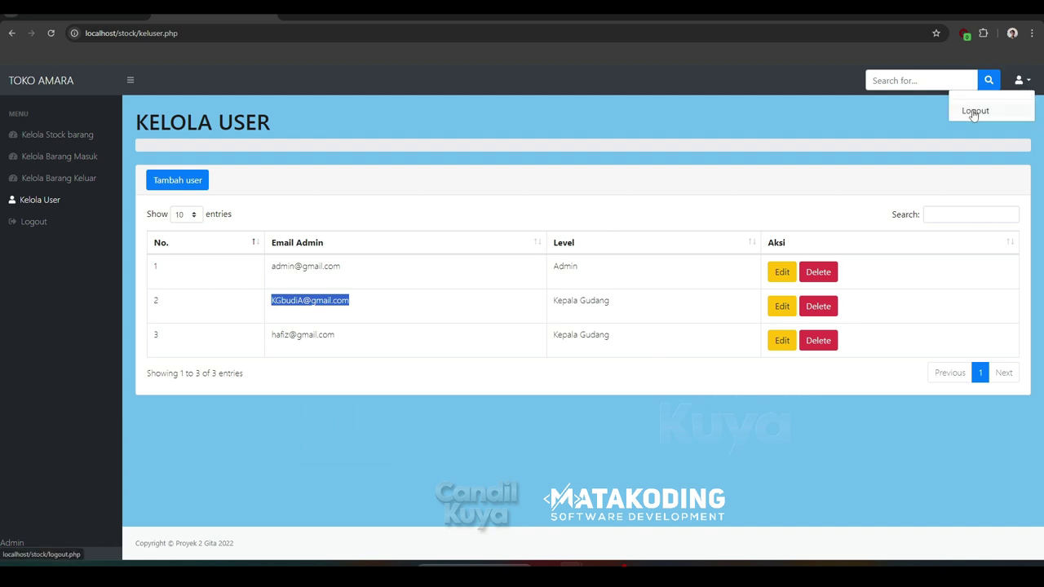
pyautogui.click(971, 111)
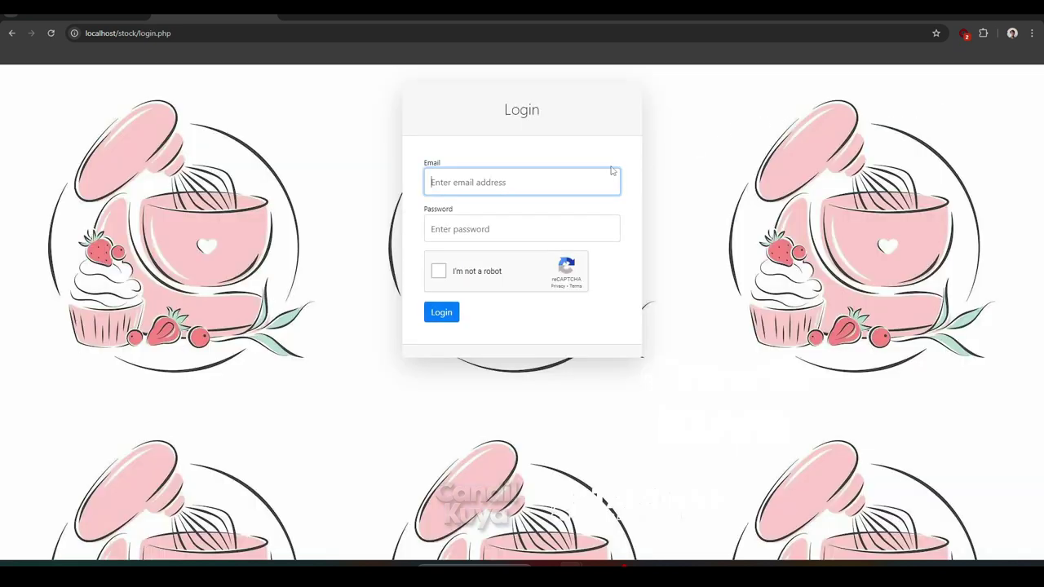
pyautogui.rightClick(506, 183)
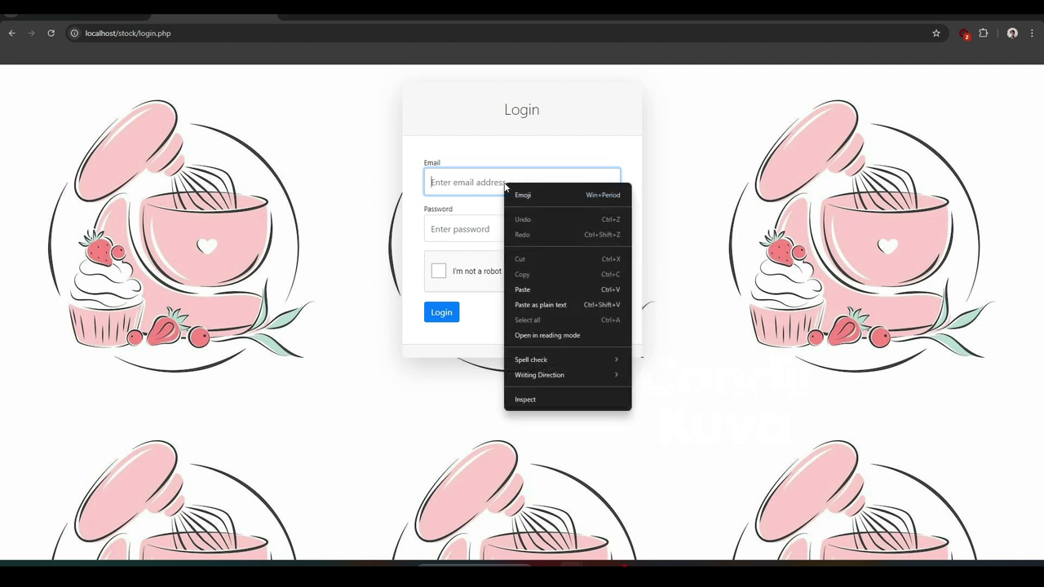
pyautogui.click(542, 290)
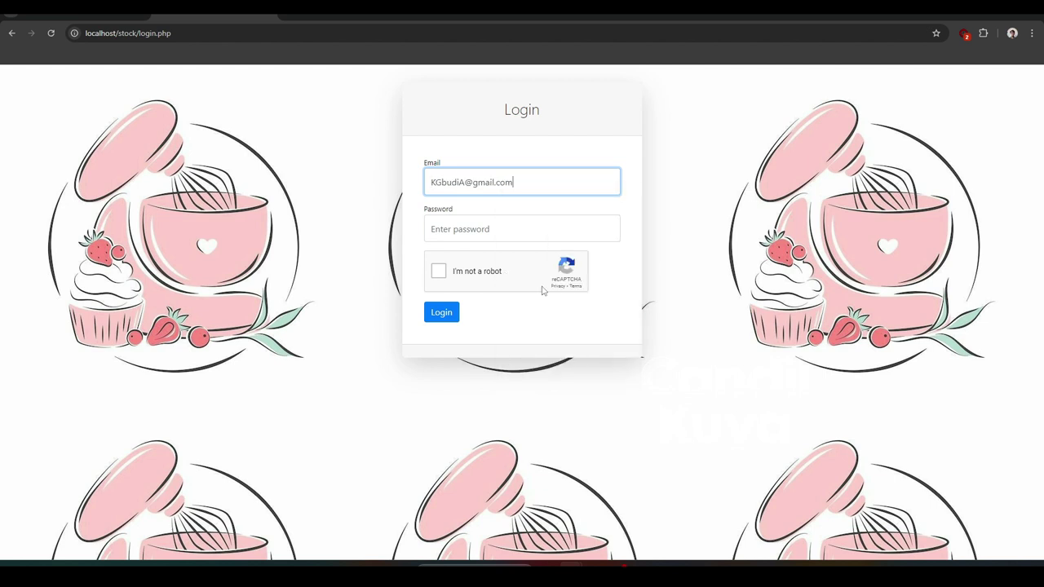
# Switch to phpMyAdmin and copy the password of the first Kepala Gudang account from the login table.
pyautogui.click(367, 18)
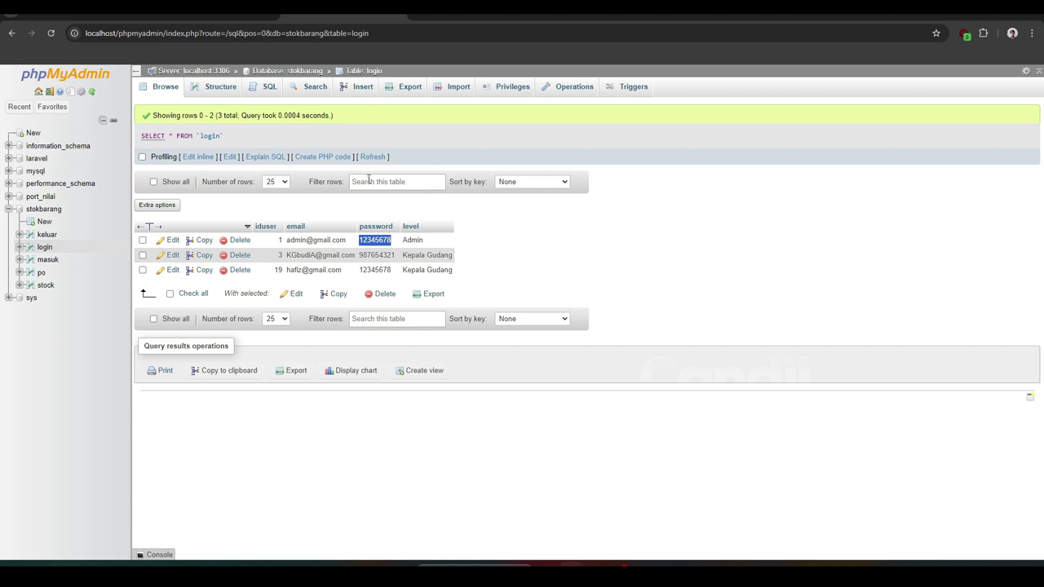
pyautogui.moveTo(359, 255); pyautogui.dragTo(395, 255)
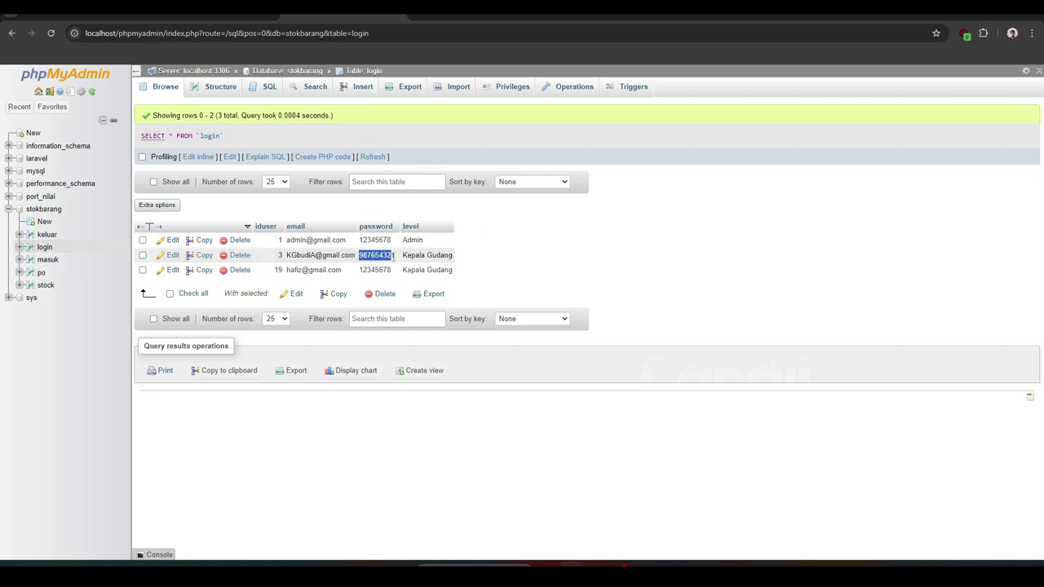
pyautogui.rightClick(393, 255)
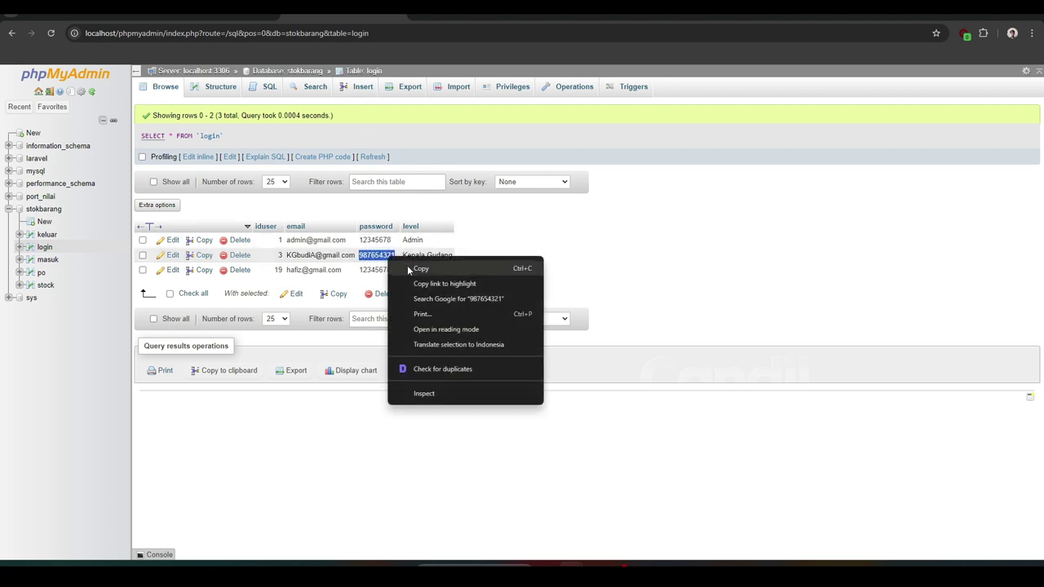
pyautogui.click(407, 265)
# Back in Toko Amara, paste the account password, complete the reCAPTCHA check and log in, without saving the password in the browser.
pyautogui.click(213, 16)
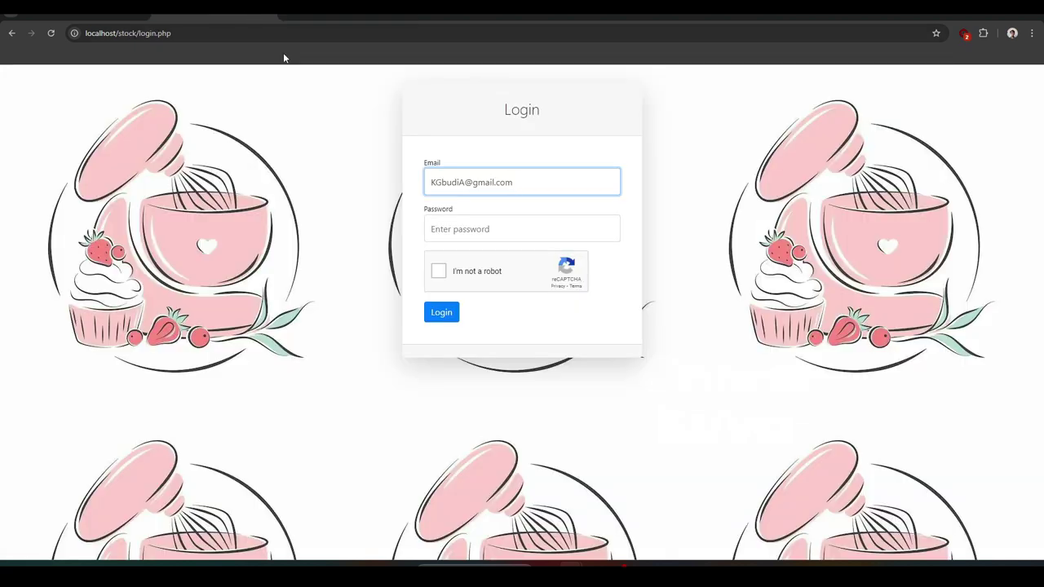
pyautogui.click(439, 227)
pyautogui.rightClick(439, 228)
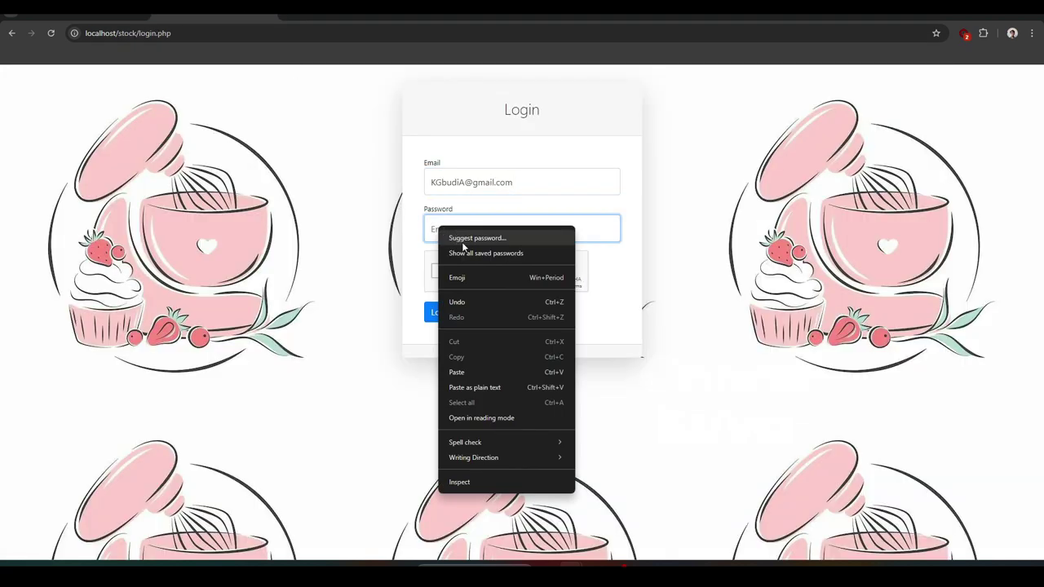
pyautogui.click(477, 369)
pyautogui.click(439, 272)
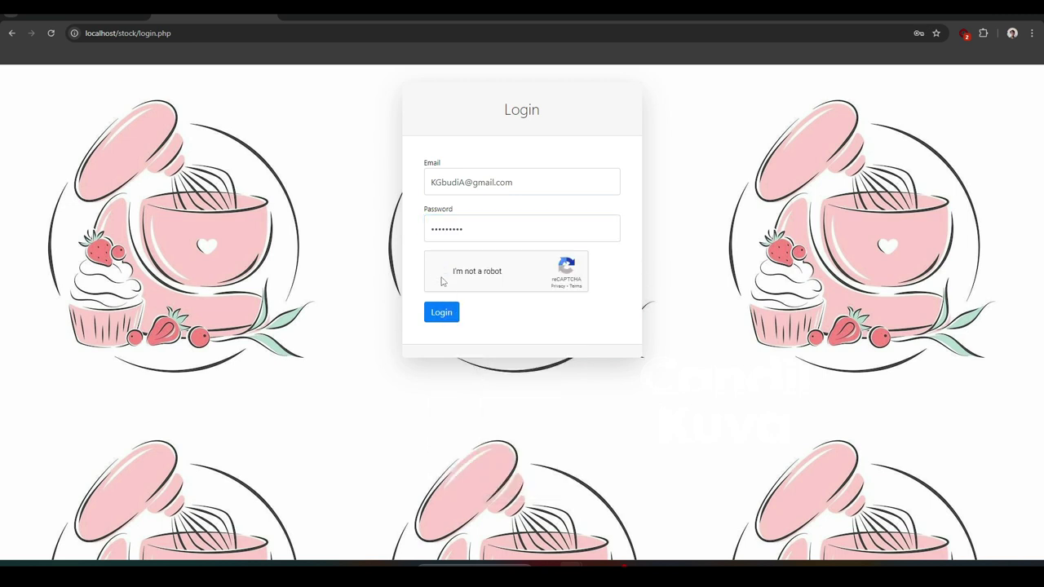
pyautogui.click(441, 314)
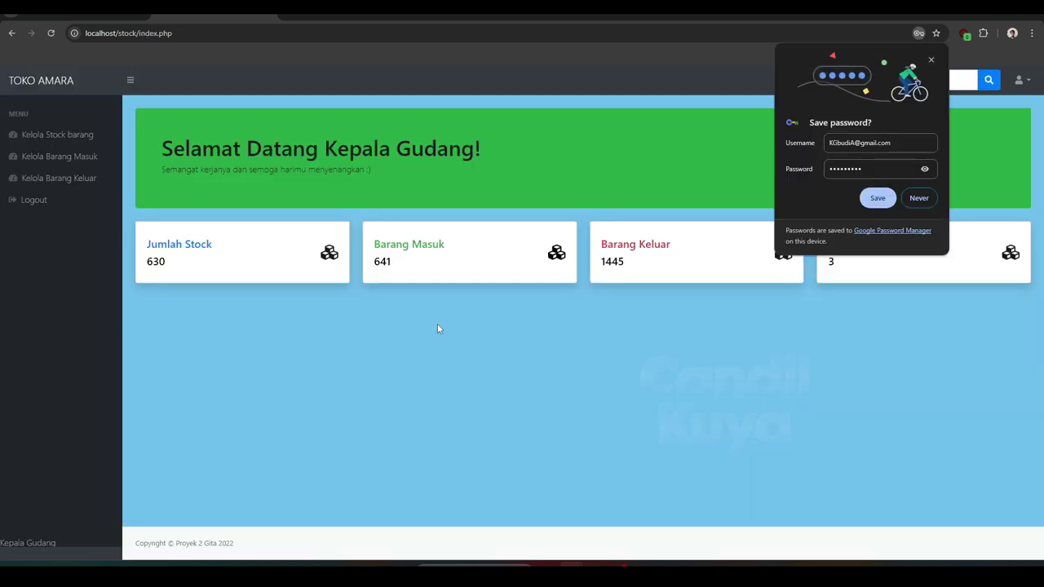
pyautogui.click(931, 60)
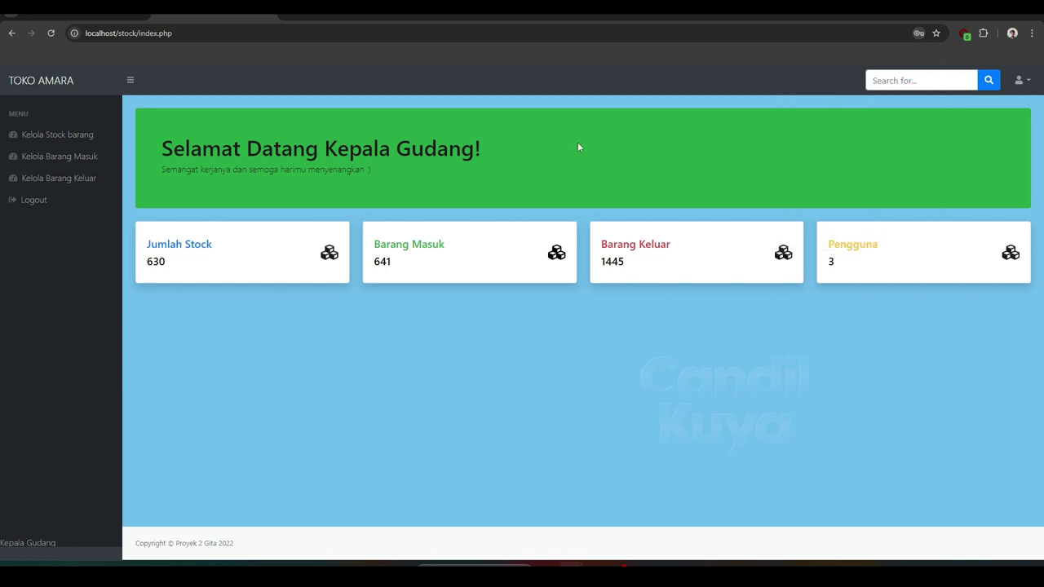
# View the Stock Barang, Barang Masuk and Barang Keluar pages as Kepala Gudang, and log out.
pyautogui.click(85, 139)
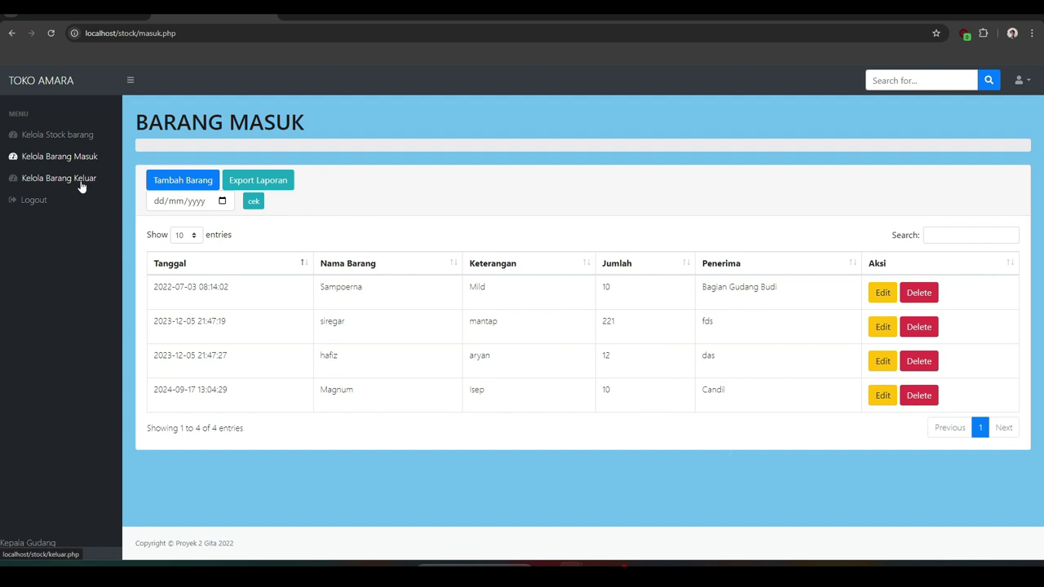
pyautogui.click(80, 187)
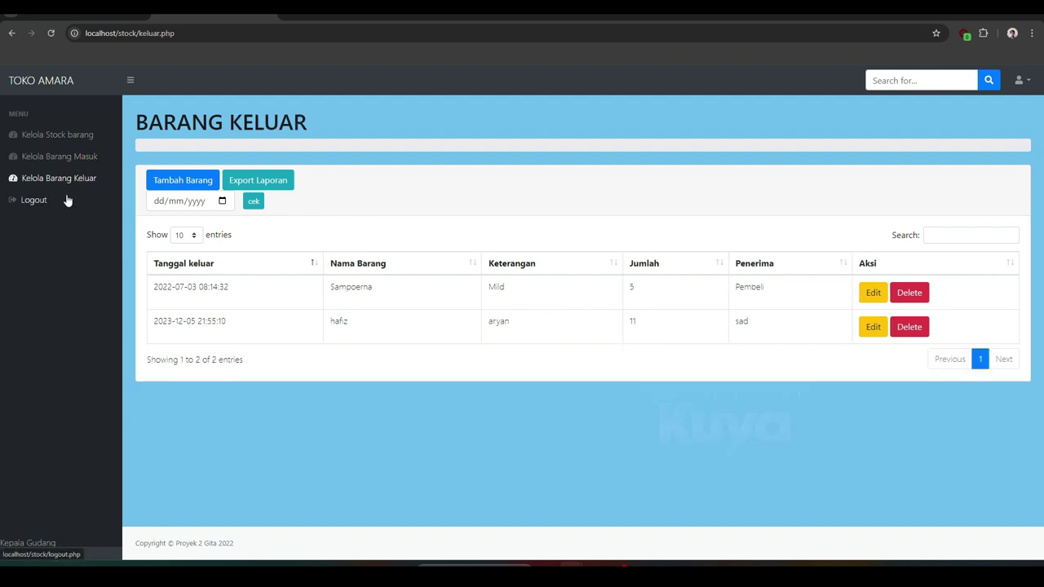
pyautogui.click(72, 161)
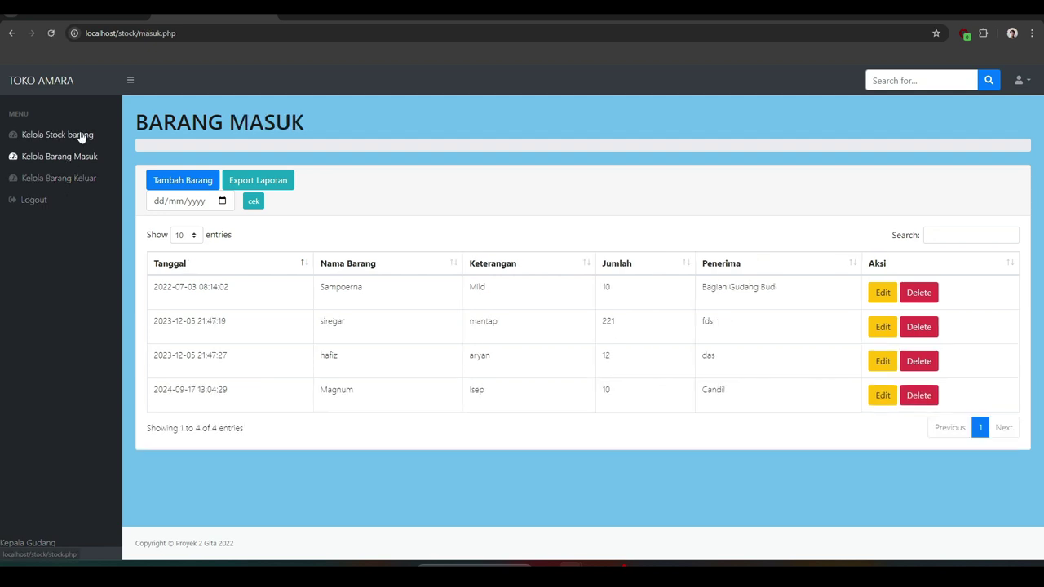
pyautogui.click(82, 138)
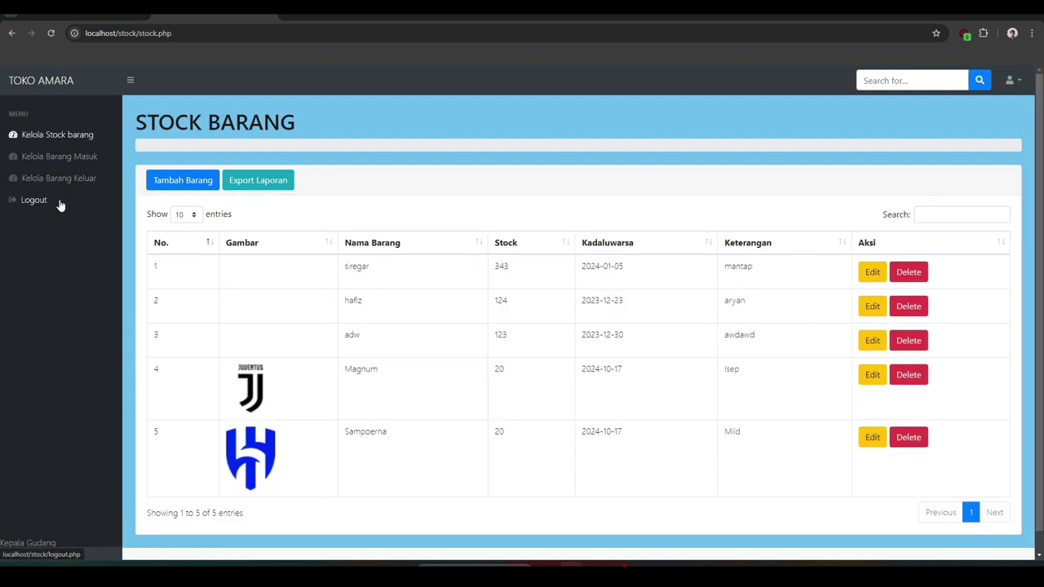
pyautogui.click(35, 200)
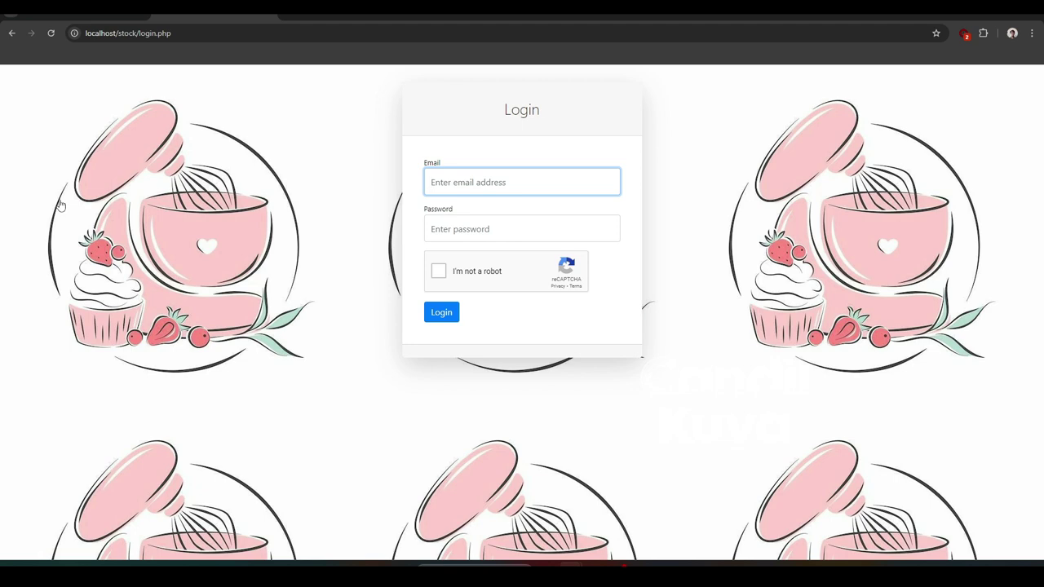